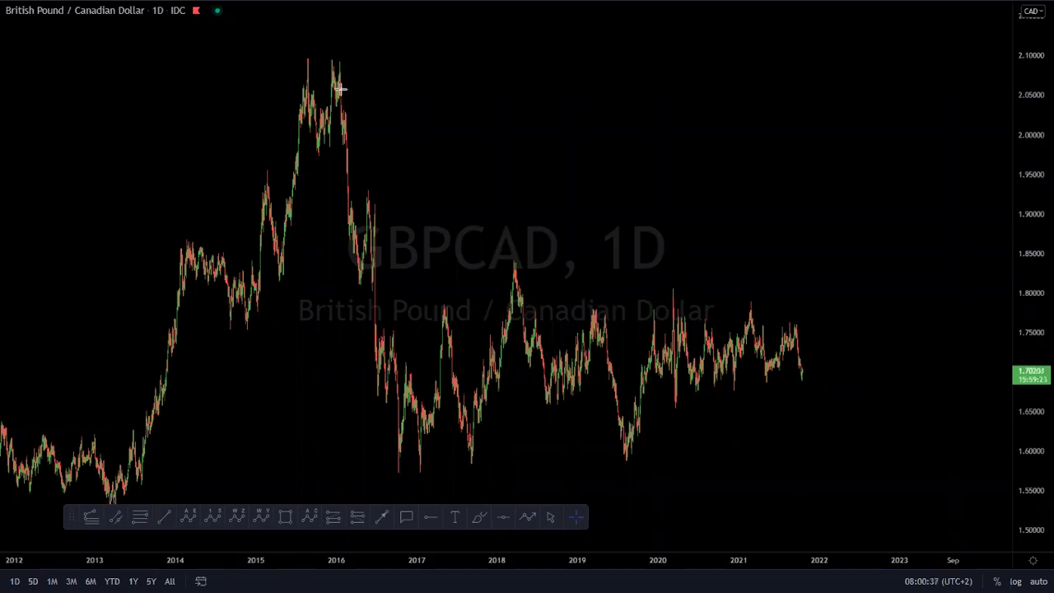
Step: Draw a yellow path from the late-2015 high to the 2016 low marked W, up to about 1.92 in 2022, and down below 1.50
left_click_drag(331, 56, 399, 473)
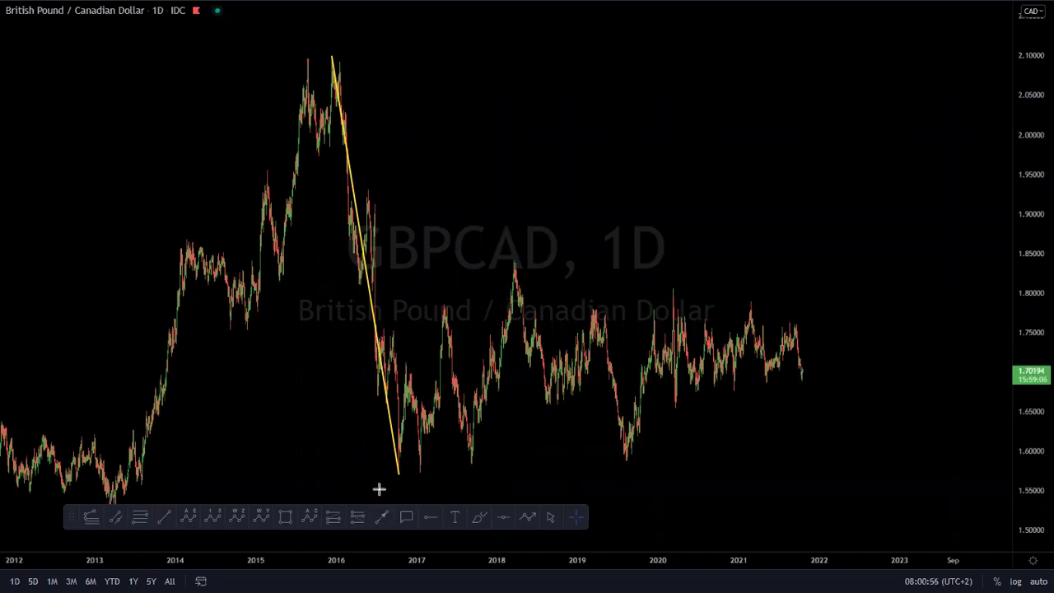
mouse_move(389, 480)
left_mouse_down()
mouse_move(427, 513)
mouse_move(432, 478)
left_mouse_up()
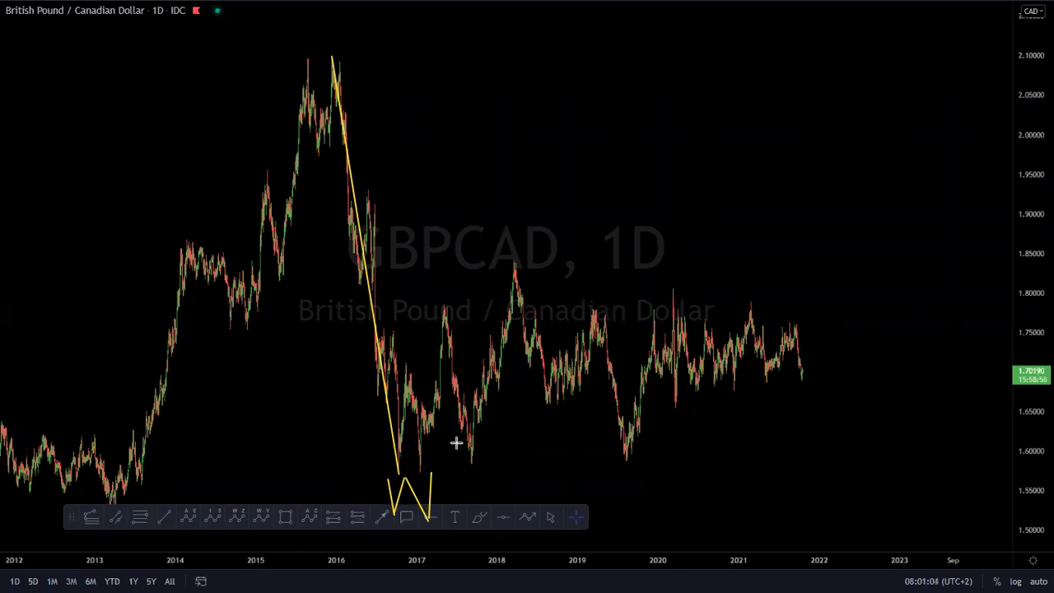
left_click(400, 475)
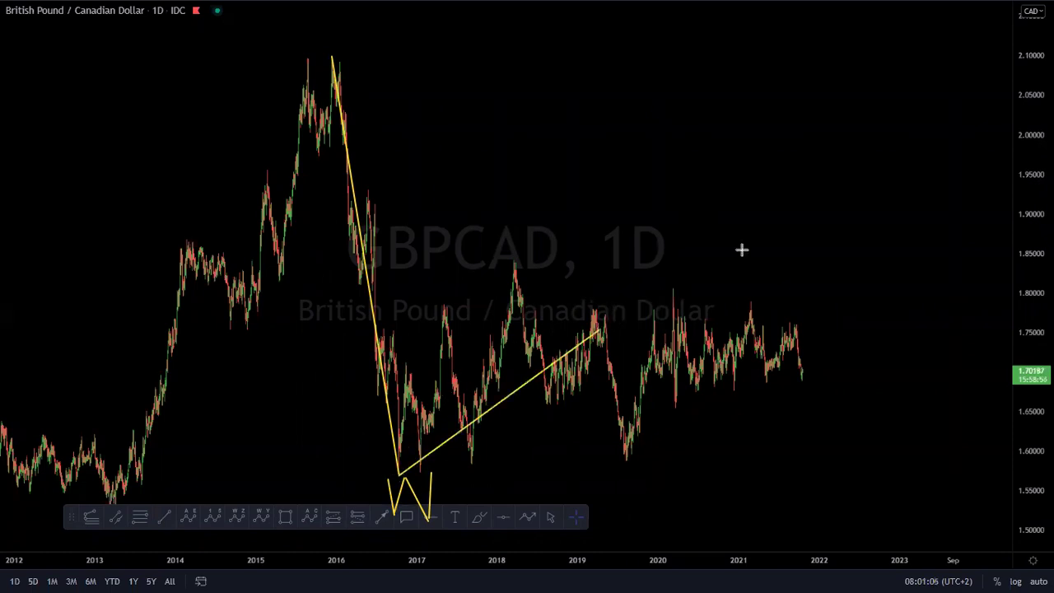
left_click(854, 202)
left_click(966, 587)
Step: Mark the projected rising and falling legs, and draw a path from the current price up to about 1.90 and down off the chart
left_click_drag(742, 221, 814, 311)
left_click_drag(901, 283, 869, 324)
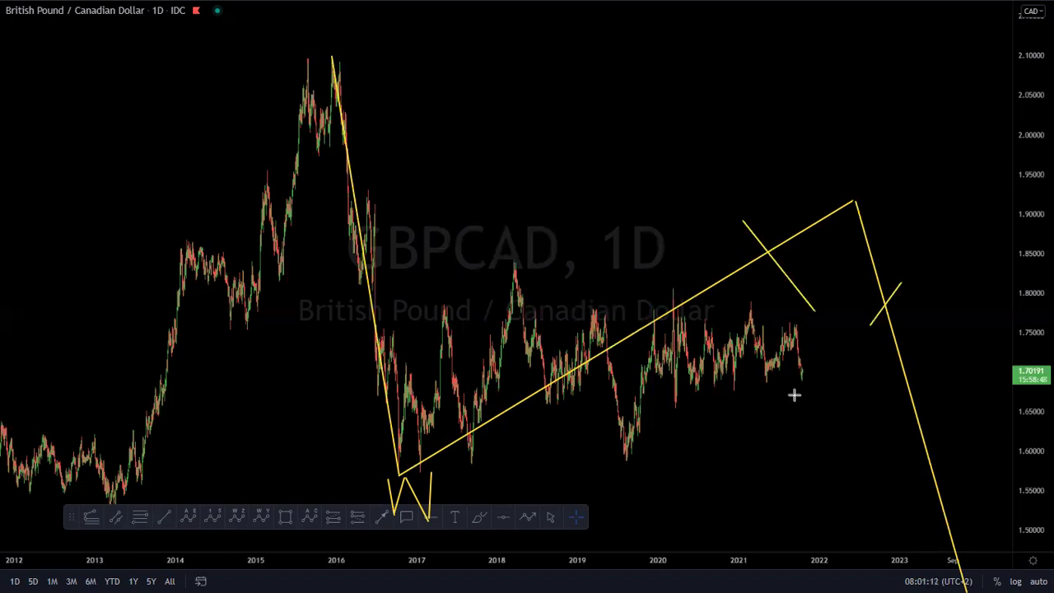
mouse_move(802, 375)
left_mouse_down()
mouse_move(848, 207)
mouse_move(932, 591)
left_mouse_up()
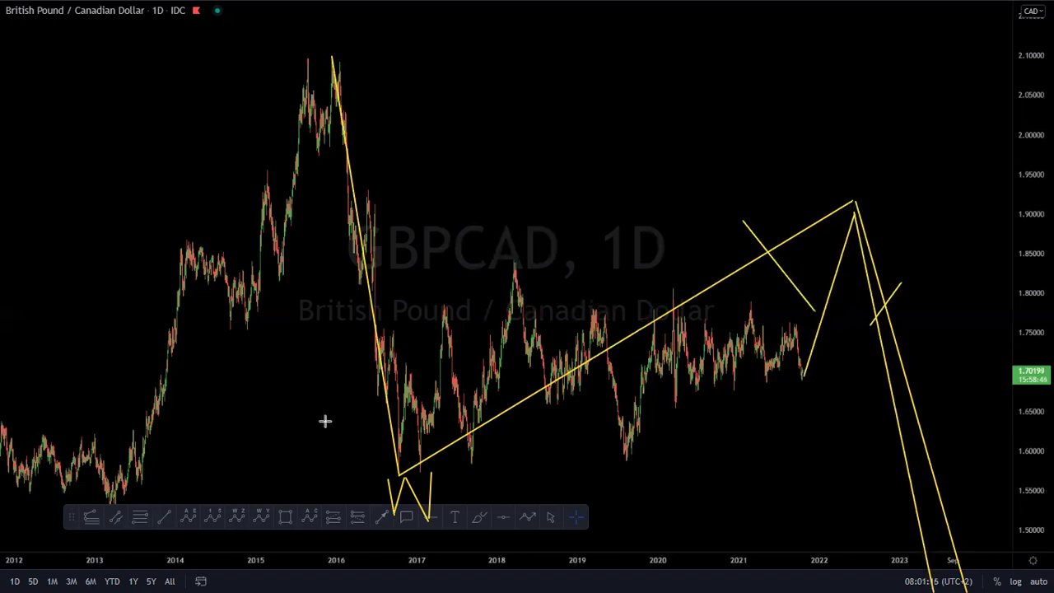
Step: Retrace the drop from the 2015 high and the rise into 2022, marking the projected peak X and the final low Y
mouse_move(329, 56)
left_mouse_down()
mouse_move(411, 313)
mouse_move(403, 491)
left_mouse_up()
key("ctrl+z")
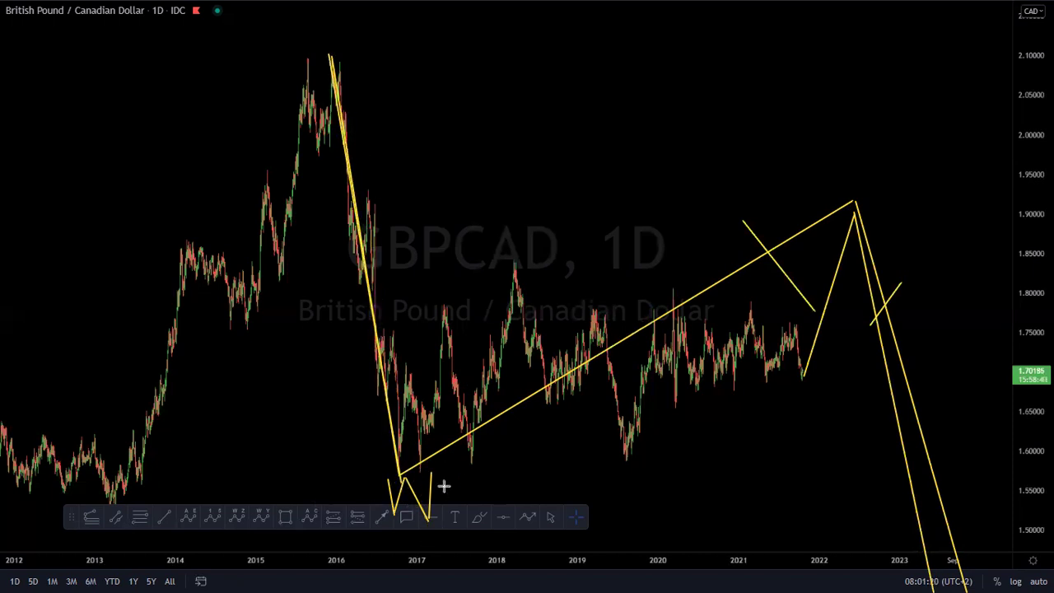
mouse_move(399, 477)
left_mouse_down()
mouse_move(917, 209)
mouse_move(849, 191)
left_mouse_up()
left_click_drag(849, 155, 879, 189)
mouse_move(959, 551)
left_mouse_down()
mouse_move(993, 558)
mouse_move(967, 591)
left_mouse_up()
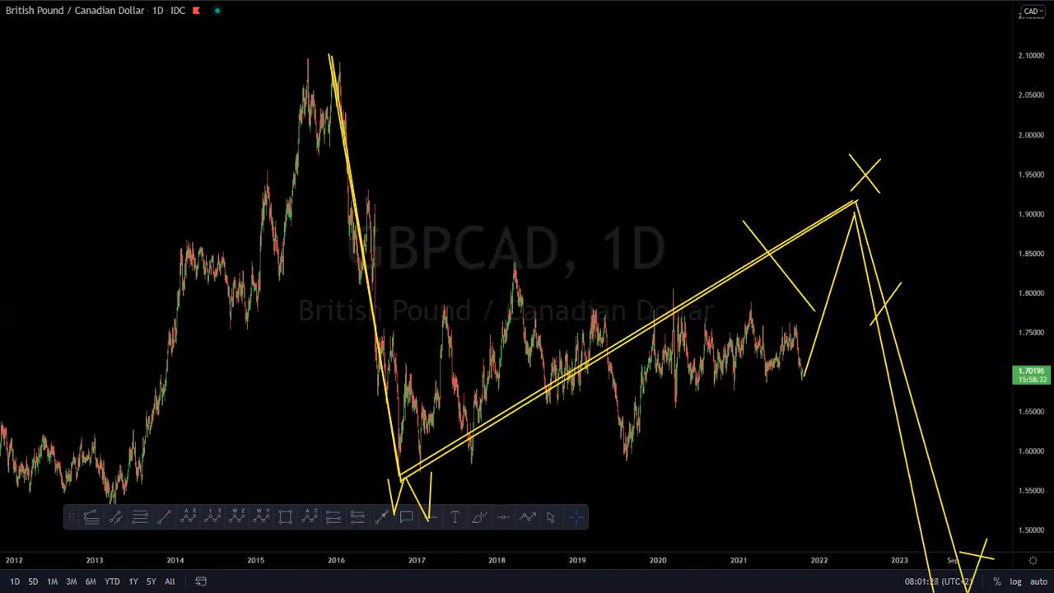
Step: Clear the sketches and redraw the yellow path from the first 2015 high through the 2016 low to about 1.92 in late 2022, and down
key("e")
mouse_move(307, 39)
left_mouse_down()
mouse_move(419, 432)
mouse_move(400, 482)
mouse_move(480, 418)
left_mouse_up()
mouse_move(795, 225)
left_mouse_down()
mouse_move(883, 202)
mouse_move(999, 586)
left_mouse_up()
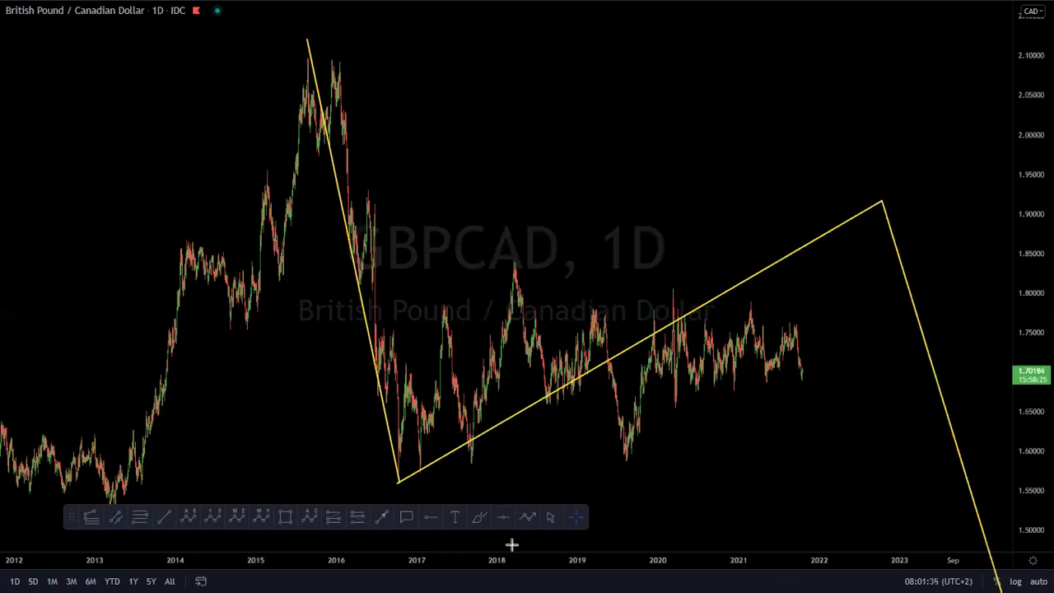
Step: Draw a red zigzag from the 2016 low through the 2018 high and 2019 low to about 1.90 in 2022, labelling its turns W, X and Y
mouse_move(396, 483)
left_mouse_down()
mouse_move(531, 241)
mouse_move(514, 264)
left_mouse_up()
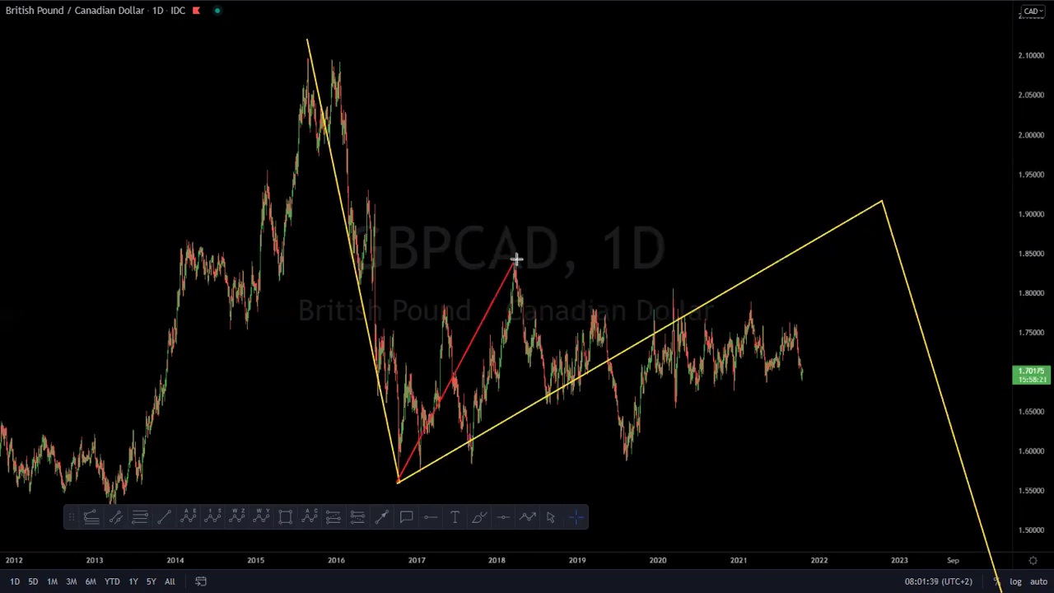
left_click(625, 461)
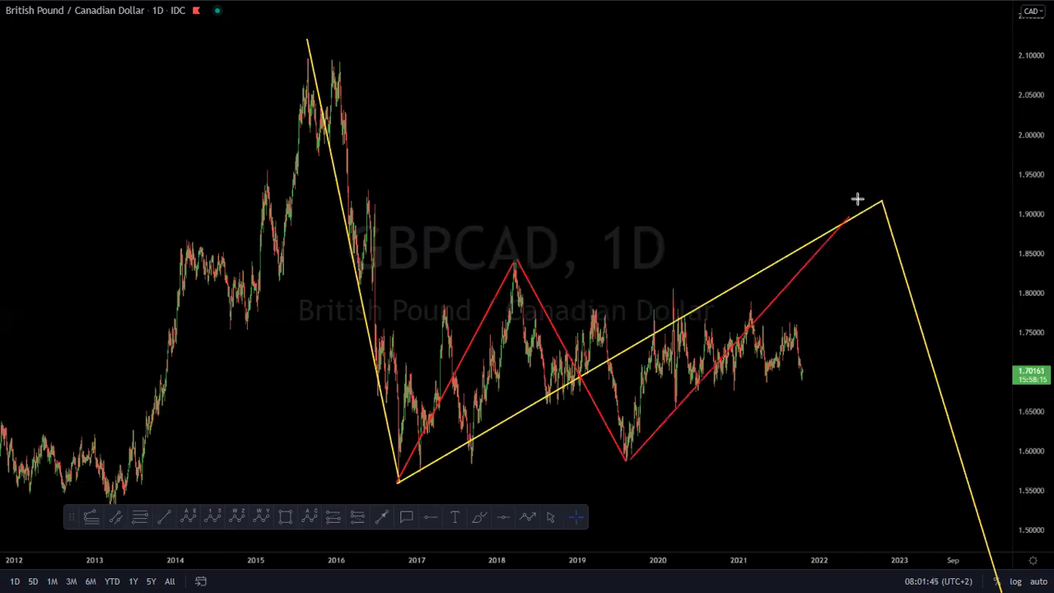
left_click_drag(492, 232, 509, 257)
left_click_drag(503, 250, 517, 226)
left_click_drag(518, 236, 530, 254)
left_click_drag(529, 252, 539, 226)
left_click_drag(634, 483, 654, 465)
left_click_drag(633, 467, 659, 487)
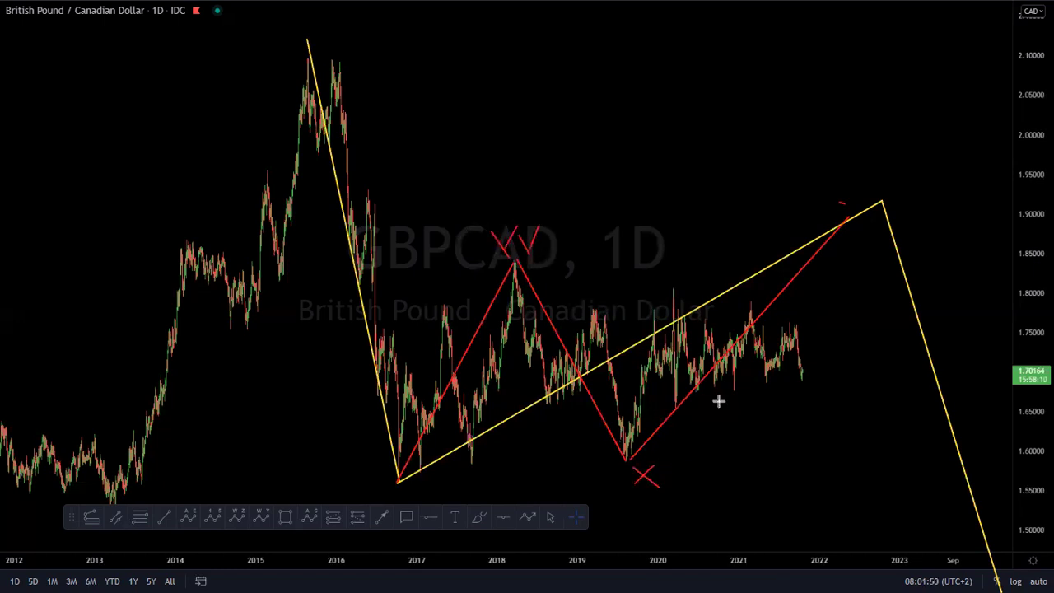
mouse_move(833, 203)
left_mouse_down()
mouse_move(849, 204)
mouse_move(855, 228)
left_mouse_up()
Step: Label the yellow path's 2016 low W, its projected late-2022 peak X and the end of its final decline Y
mouse_move(397, 489)
left_mouse_down()
mouse_move(404, 513)
mouse_move(428, 494)
mouse_move(444, 517)
mouse_move(453, 480)
left_mouse_up()
left_click_drag(868, 186, 899, 157)
left_click_drag(869, 159, 897, 188)
mouse_move(968, 517)
left_mouse_down()
mouse_move(994, 524)
mouse_move(986, 581)
left_mouse_up()
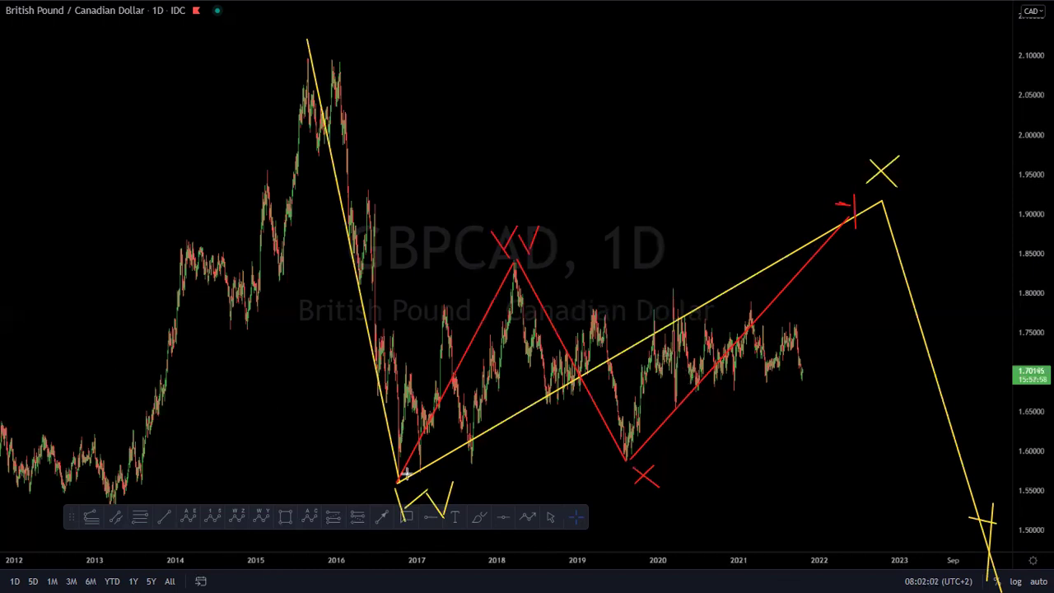
Step: Draw white three-leg subwaves along each red leg, ending near 1.90 in 2022, and clear all the sketches
left_click_drag(399, 479, 448, 301)
mouse_move(476, 423)
left_mouse_down()
mouse_move(474, 446)
mouse_move(515, 263)
left_mouse_up()
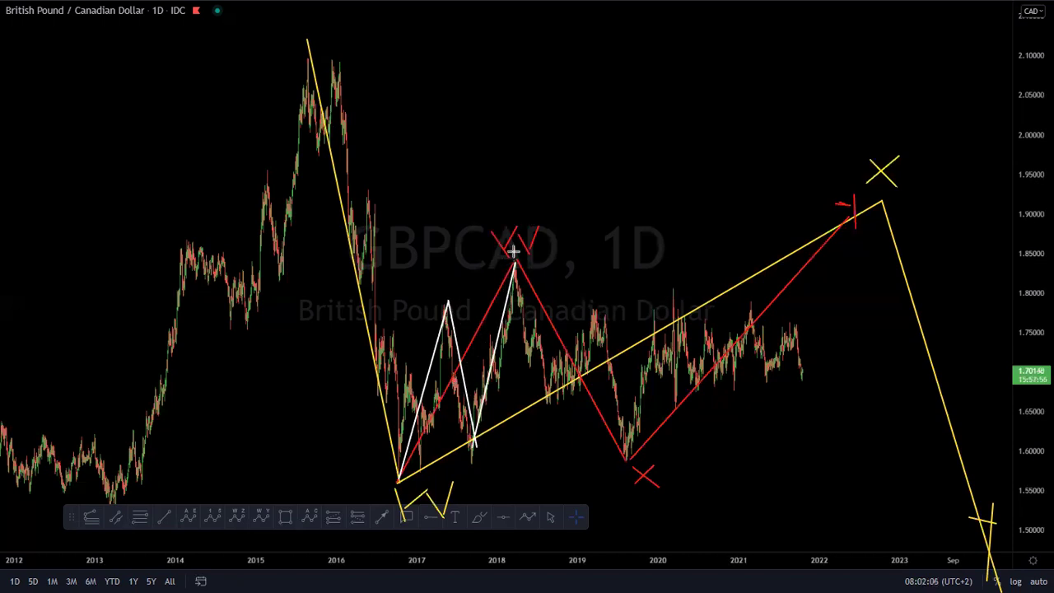
mouse_move(510, 264)
left_mouse_down()
mouse_move(547, 402)
mouse_move(596, 311)
mouse_move(623, 463)
mouse_move(680, 301)
mouse_move(675, 288)
mouse_move(725, 345)
left_mouse_up()
left_click(803, 378)
double_click(872, 216)
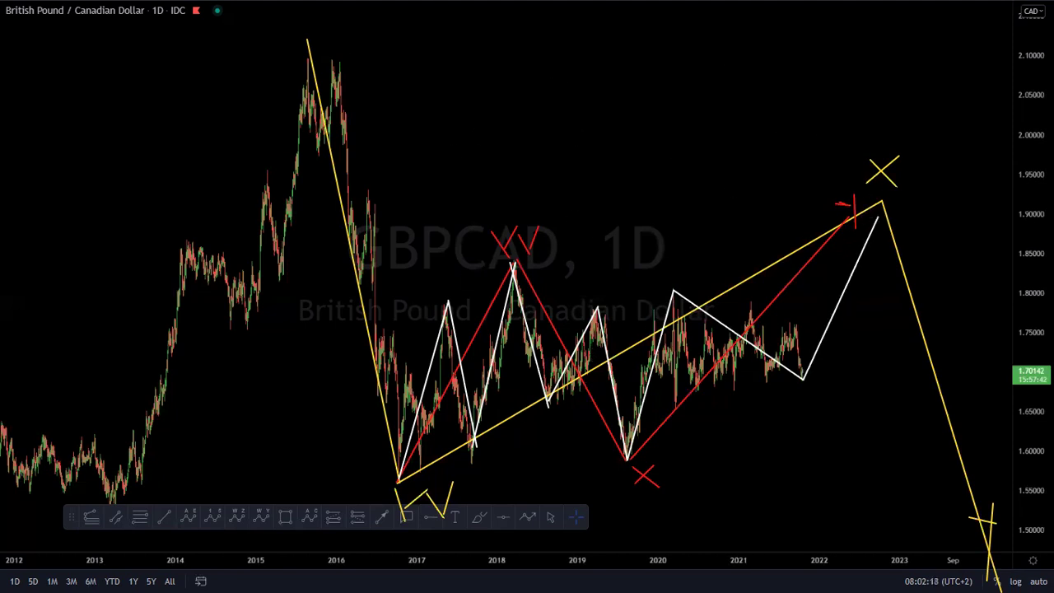
key("Escape")
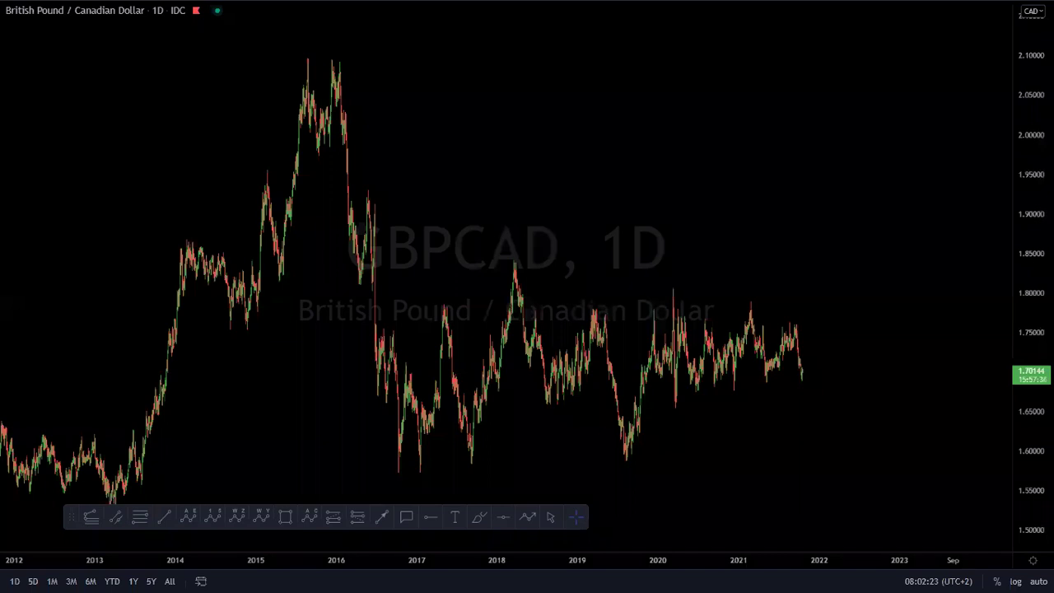
Step: Sketch the white swings from the 2016 low to about 1.95 in 2022, add a line along the final rise from 2019, and clear the sketches
left_click_drag(392, 465, 505, 287)
mouse_move(509, 267)
left_mouse_down()
mouse_move(616, 430)
mouse_move(692, 302)
mouse_move(678, 289)
mouse_move(804, 378)
mouse_move(838, 176)
left_mouse_up()
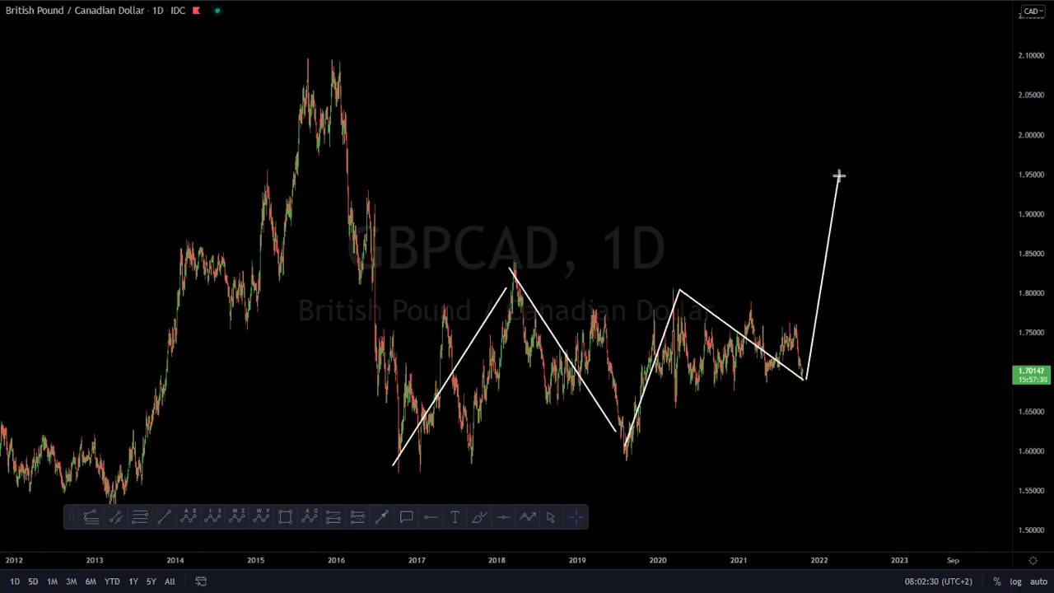
left_click_drag(874, 218, 629, 411)
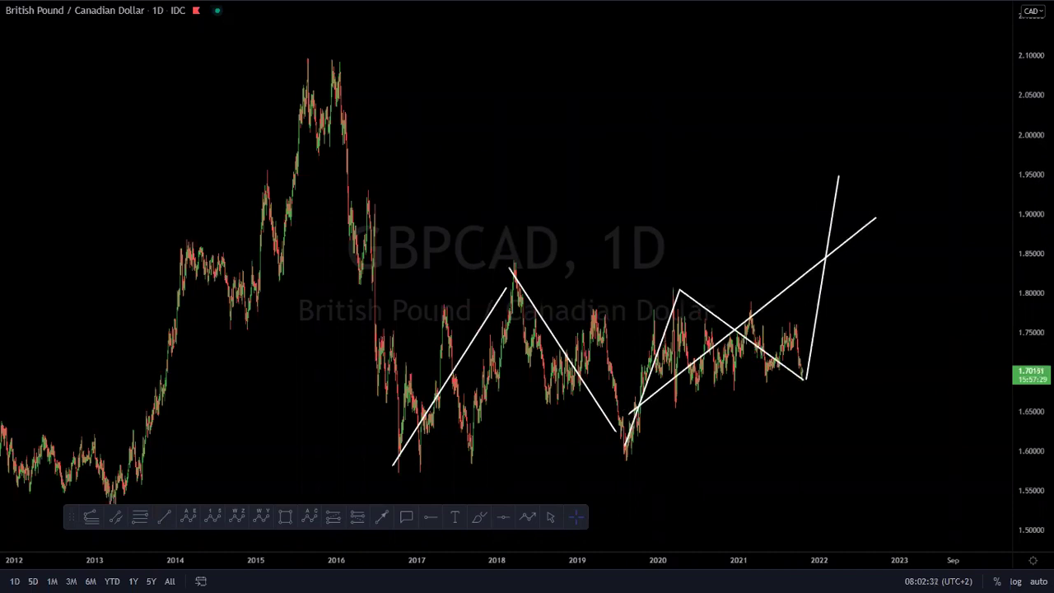
key("Escape")
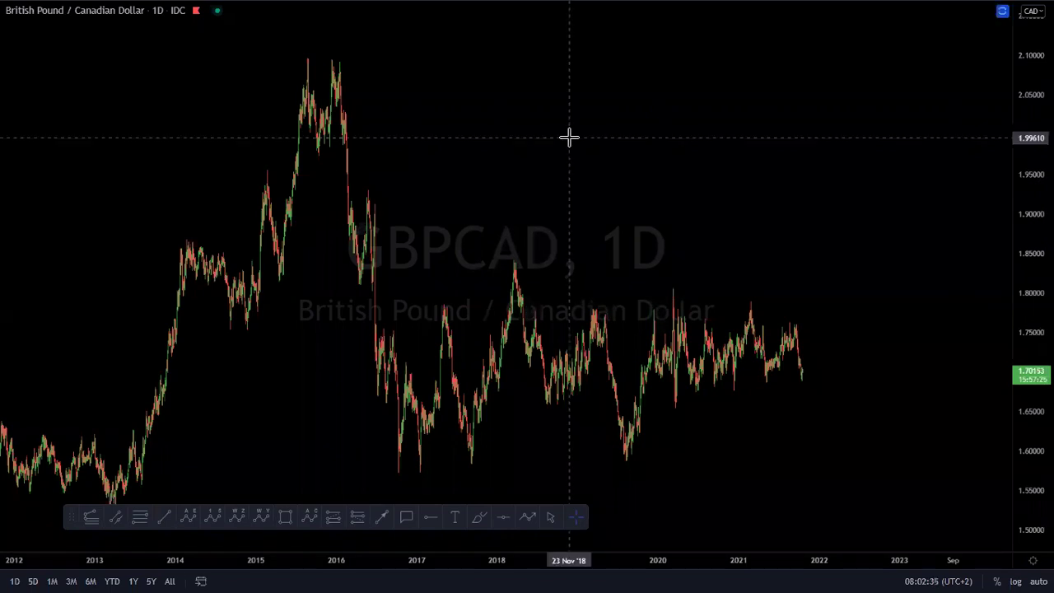
Step: Switch the GBPCAD chart to the 4-hour timeframe and fit the price action from October 2019 to October 2021
type("4h")
key("Return")
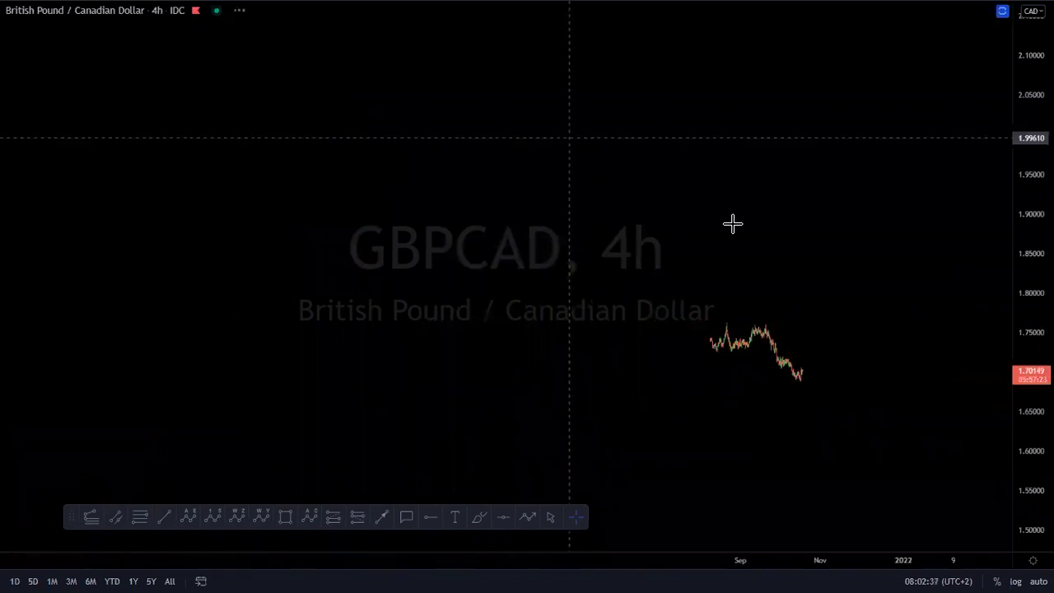
left_click_drag(1010, 330, 1009, 284)
left_click_drag(479, 262, 684, 200)
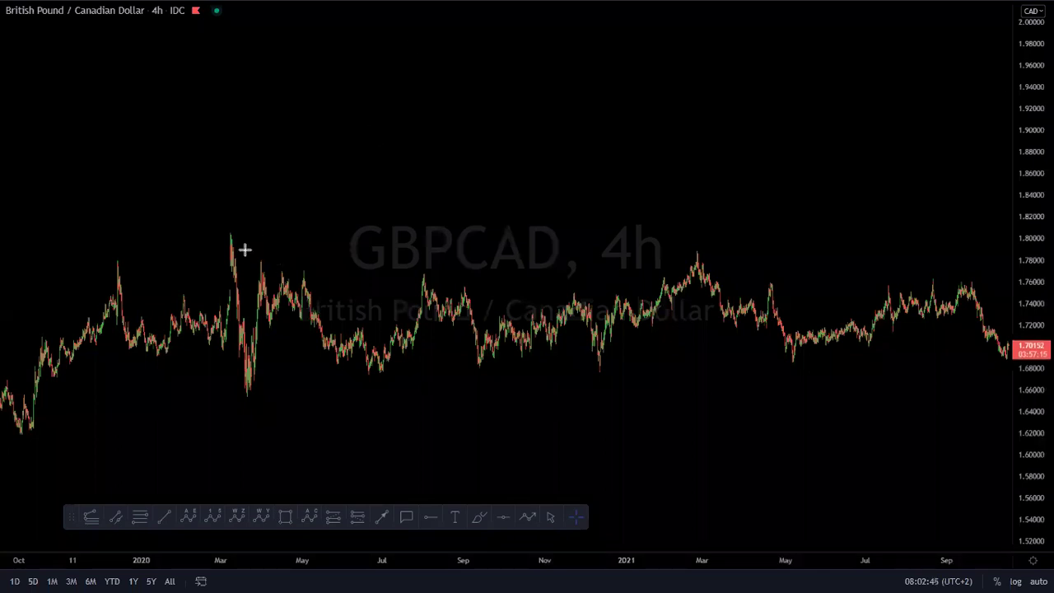
Step: Draw a white five-leg zigzag from the March 2020 high through the alternating swing lows and highs to the October 2021 low, and project a rise
left_click(251, 400)
left_click(516, 309)
left_click(697, 254)
left_click(809, 363)
left_click(952, 275)
left_click(1007, 355)
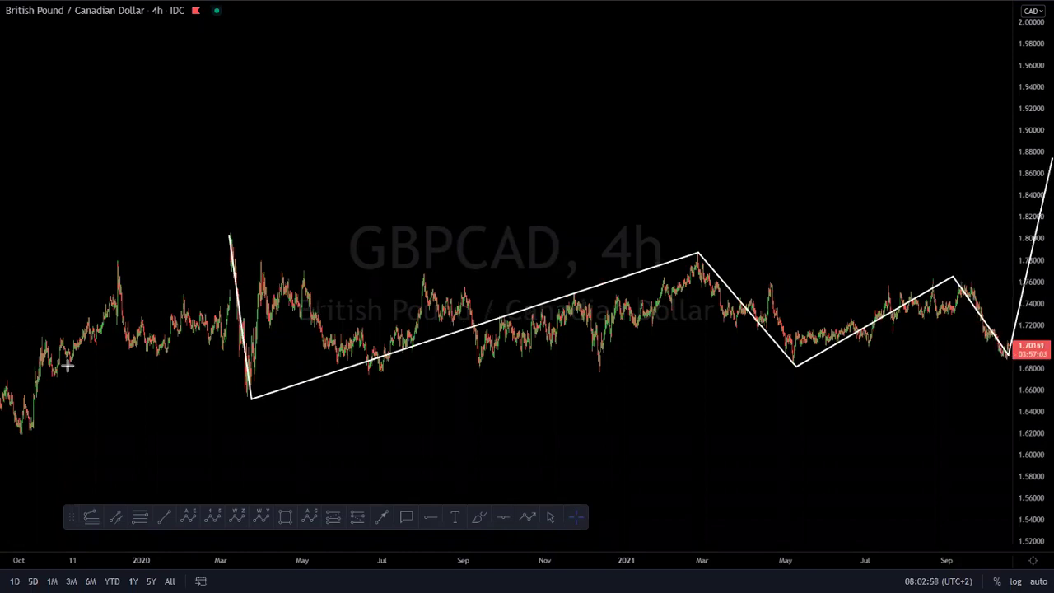
Step: Draw the triangle's lower boundary from the March 2020 low and its upper boundary from the March 2020 high to October 2021
left_click(264, 389)
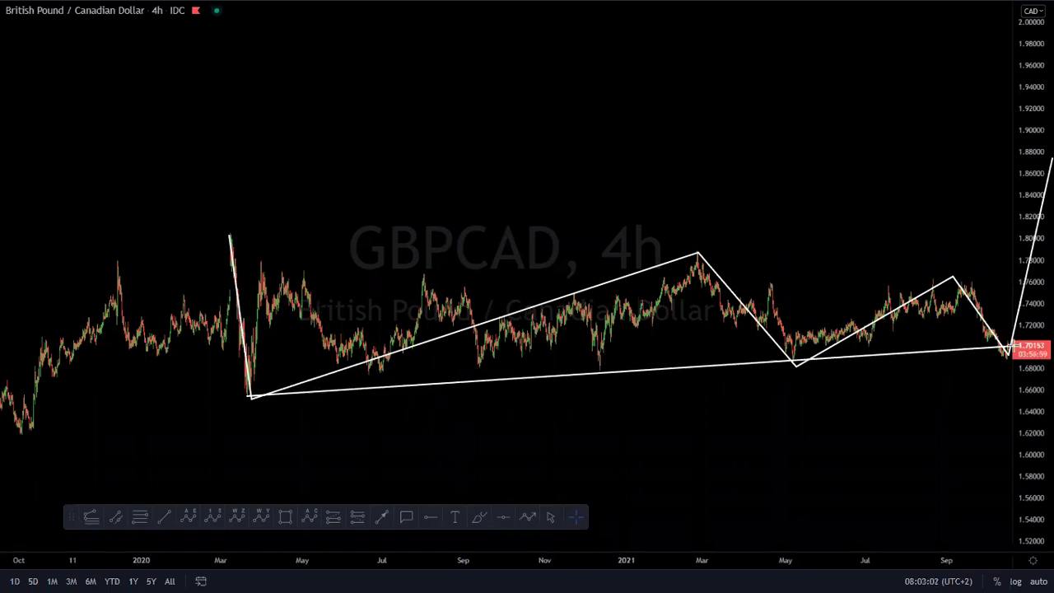
left_click(229, 236)
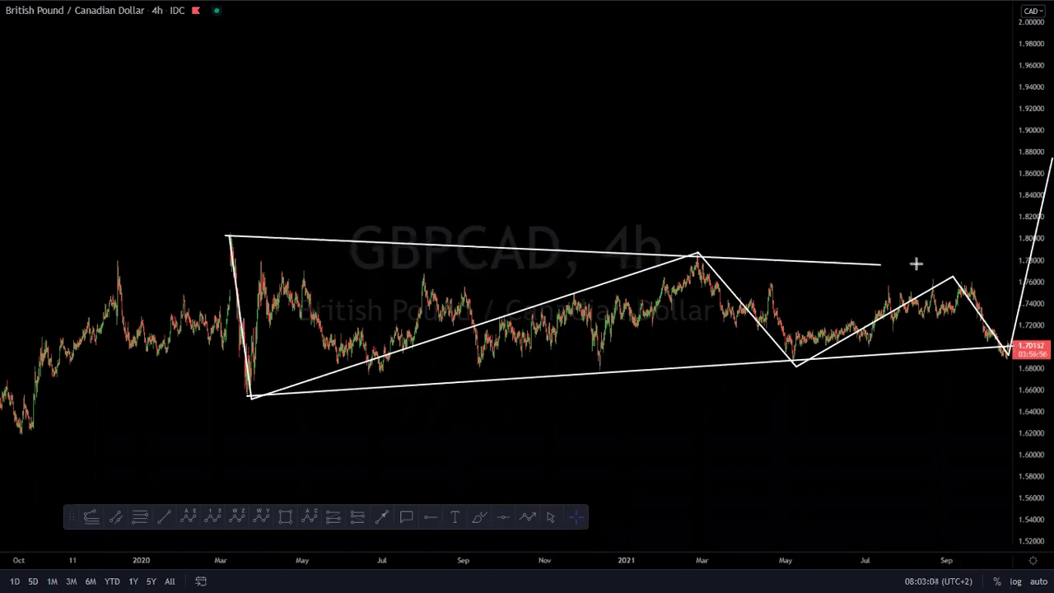
left_click(999, 258)
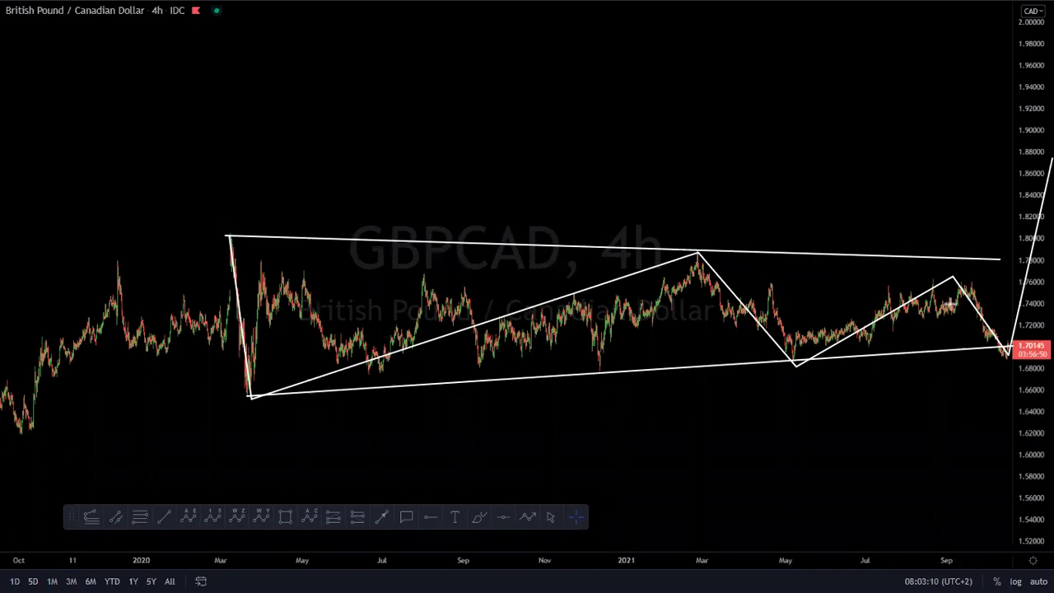
Step: Label the triangle's swing points A to E, draw a breakout line from E up to about 1.93, and clear the sketches
mouse_move(242, 446)
left_mouse_down()
mouse_move(235, 410)
mouse_move(265, 442)
left_mouse_up()
left_click_drag(241, 439, 263, 433)
mouse_move(686, 248)
left_mouse_down()
mouse_move(681, 223)
mouse_move(701, 212)
mouse_move(698, 248)
left_mouse_up()
mouse_move(814, 376)
left_mouse_down()
mouse_move(798, 375)
mouse_move(821, 396)
mouse_move(841, 397)
left_mouse_up()
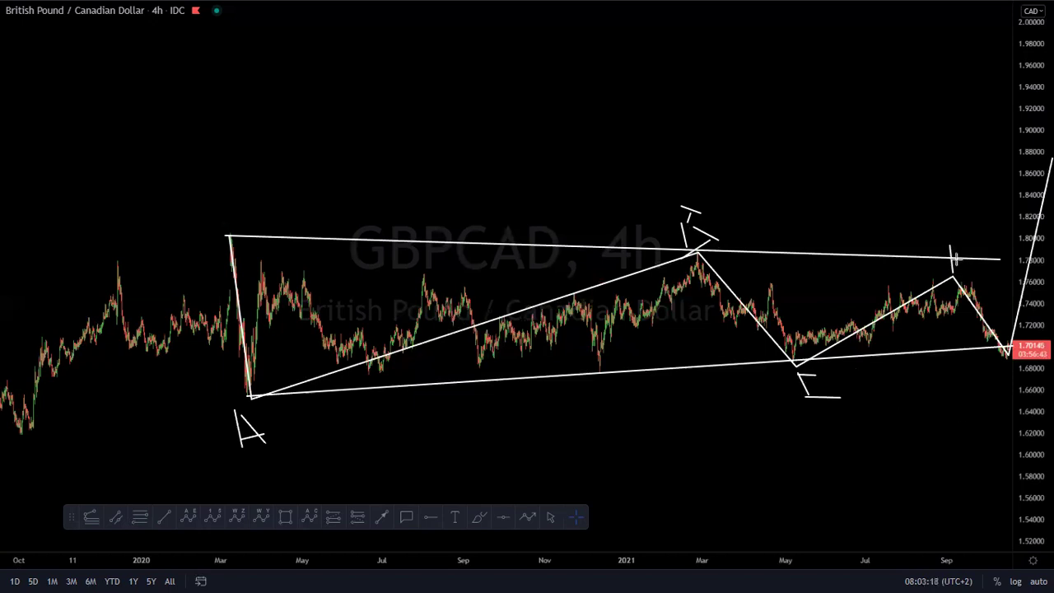
left_click_drag(950, 245, 966, 265)
mouse_move(1003, 359)
left_mouse_down()
mouse_move(1006, 381)
mouse_move(1023, 355)
mouse_move(1022, 379)
mouse_move(1049, 94)
left_mouse_up()
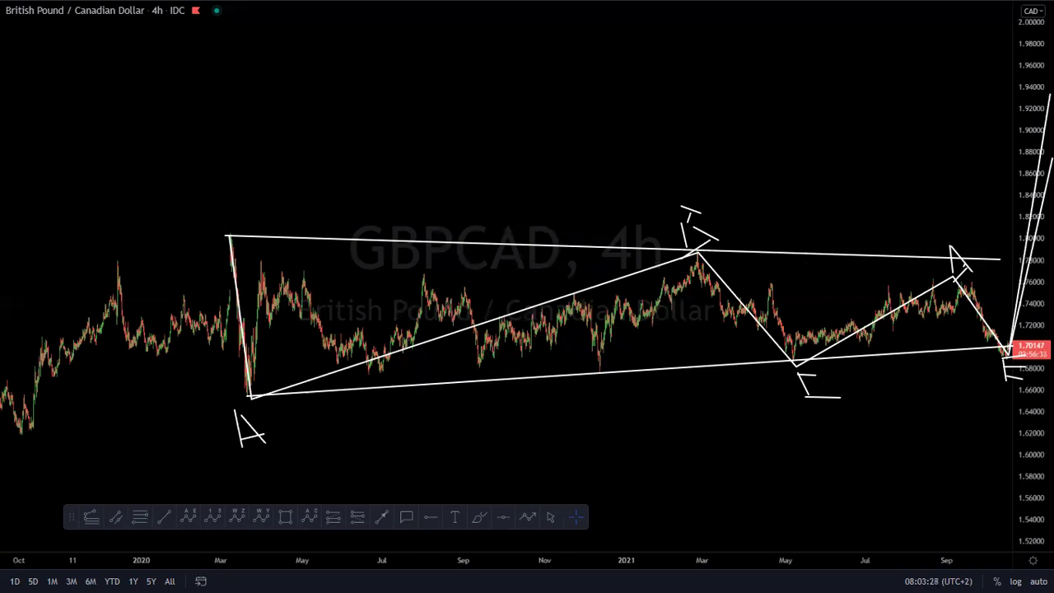
key("e")
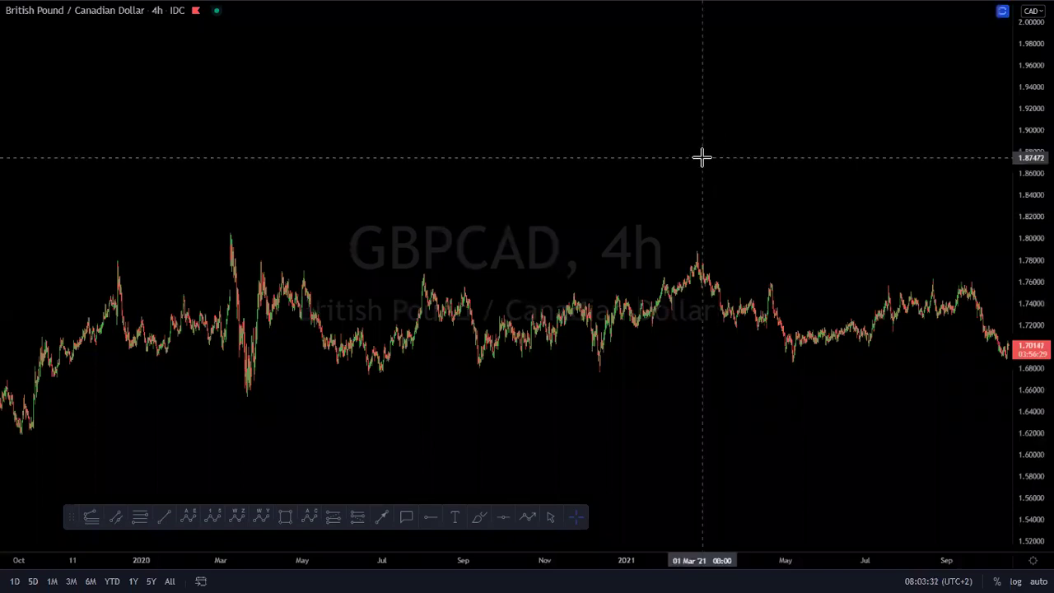
Step: Switch the chart to the 1-hour timeframe and show its saved wave labels and trendlines in full screen
type("1h")
key("Return")
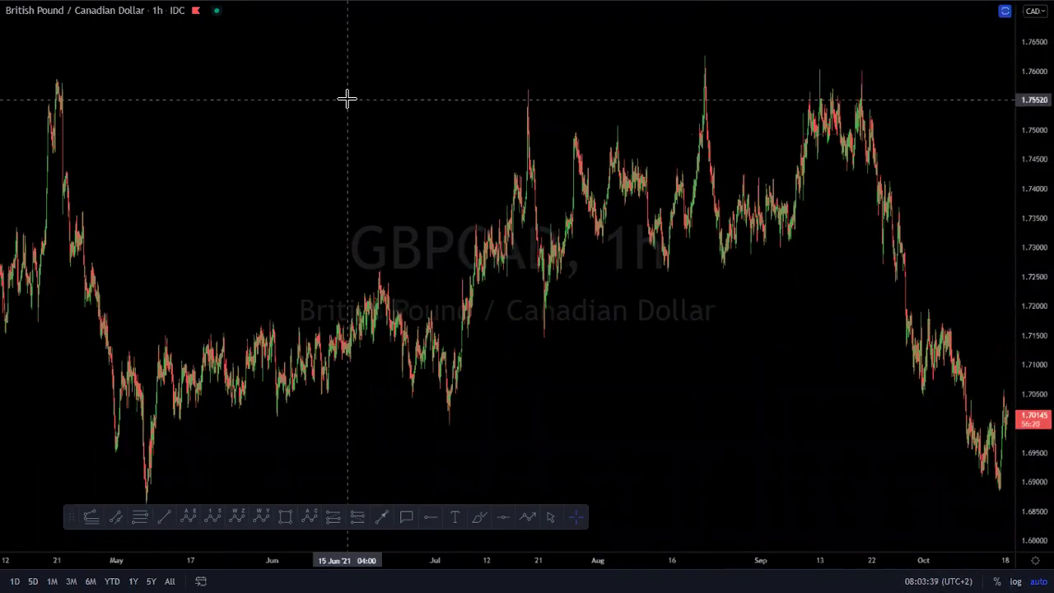
key("Escape")
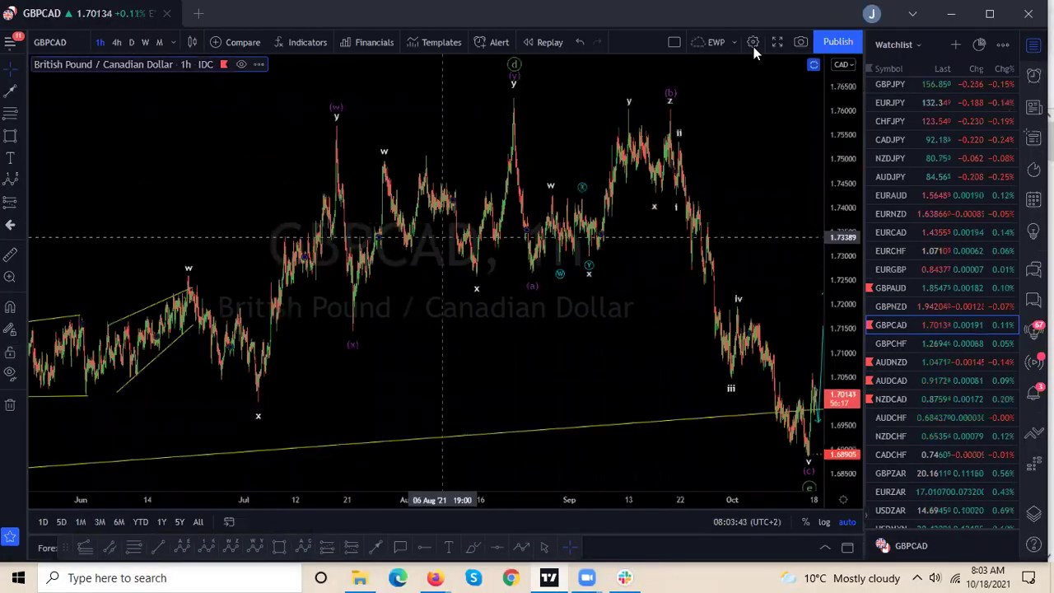
left_click(776, 42)
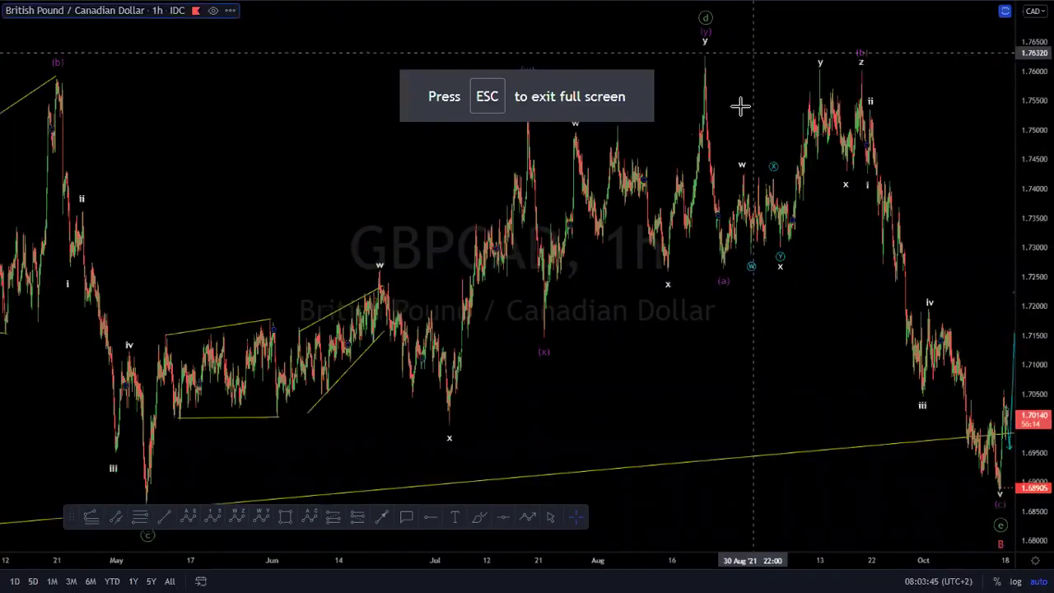
Step: Examine the labelled subwaves from the August 2021 wave d high to the October wave e low, including the projected rise
scroll(650, 62, "up", 2)
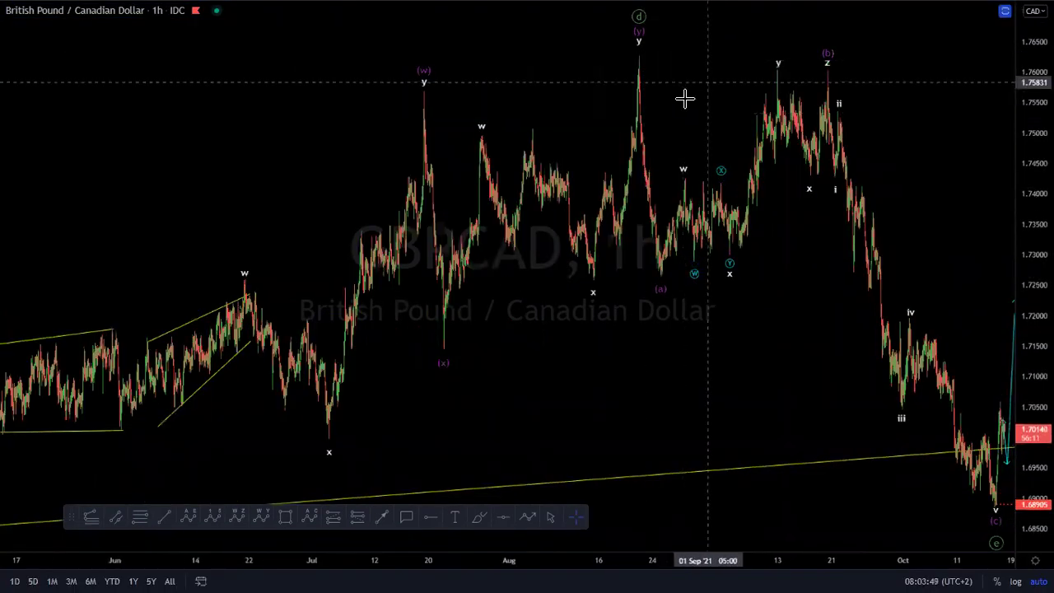
left_click_drag(1027, 237, 985, 246)
left_click_drag(921, 230, 878, 219)
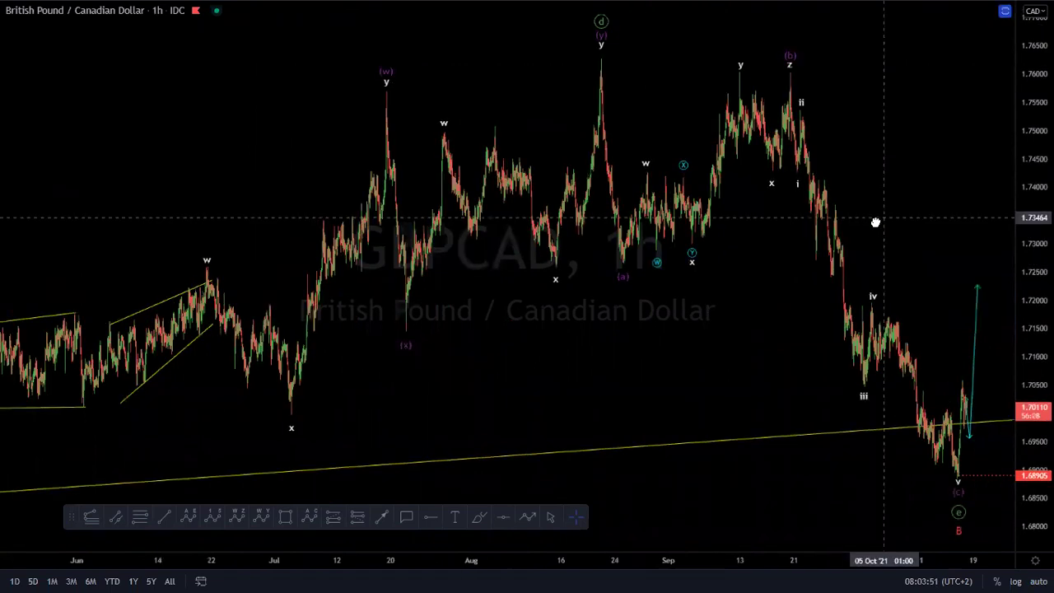
scroll(931, 254, "right", 1)
scroll(891, 244, "up", 2)
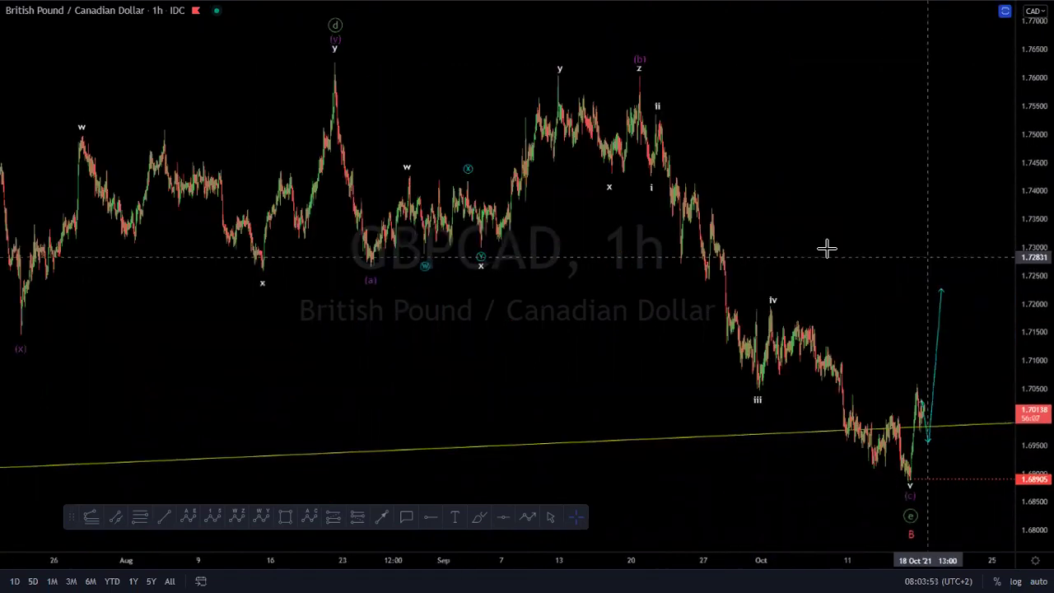
scroll(897, 257, "up", 1)
scroll(781, 230, "up", 1)
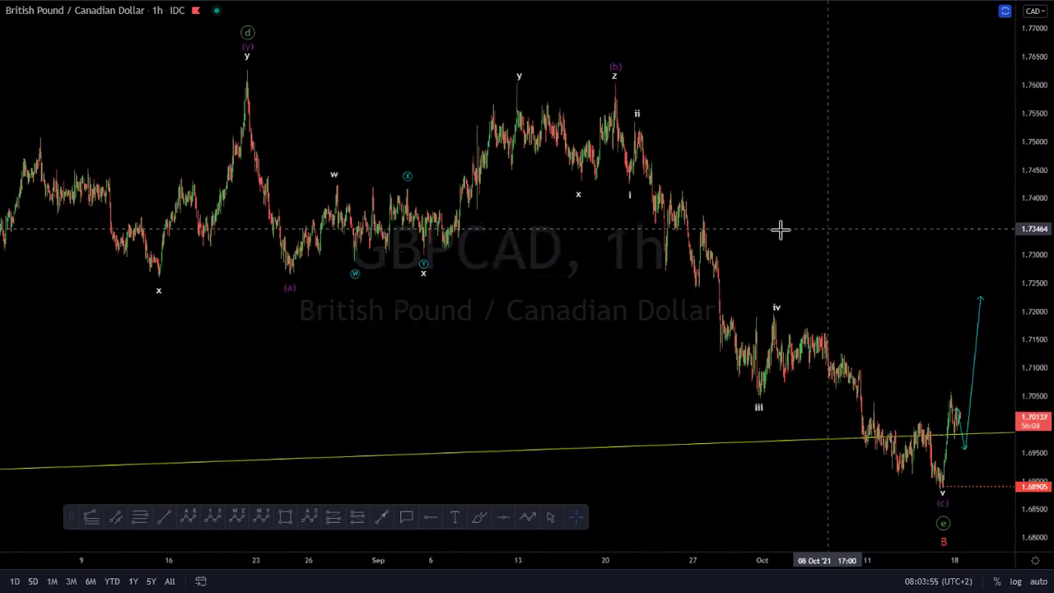
left_click_drag(204, 99, 205, 108)
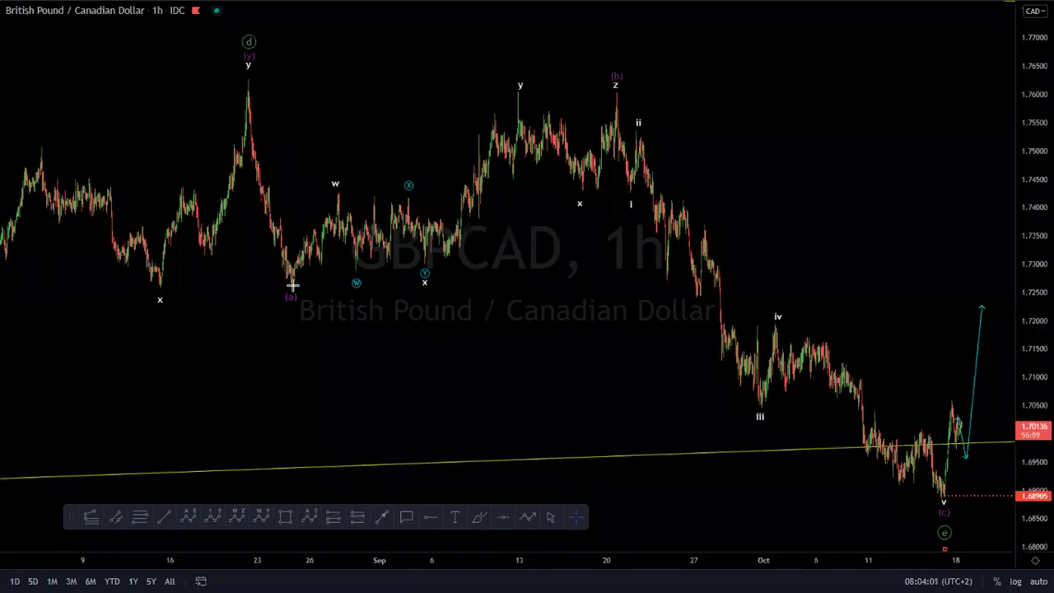
Step: Sketch the (a)-(b)-(c) decline from the wave d high to the wave e low, add a rise to about 1.753, and clear the sketches
left_click(314, 265)
left_click(618, 93)
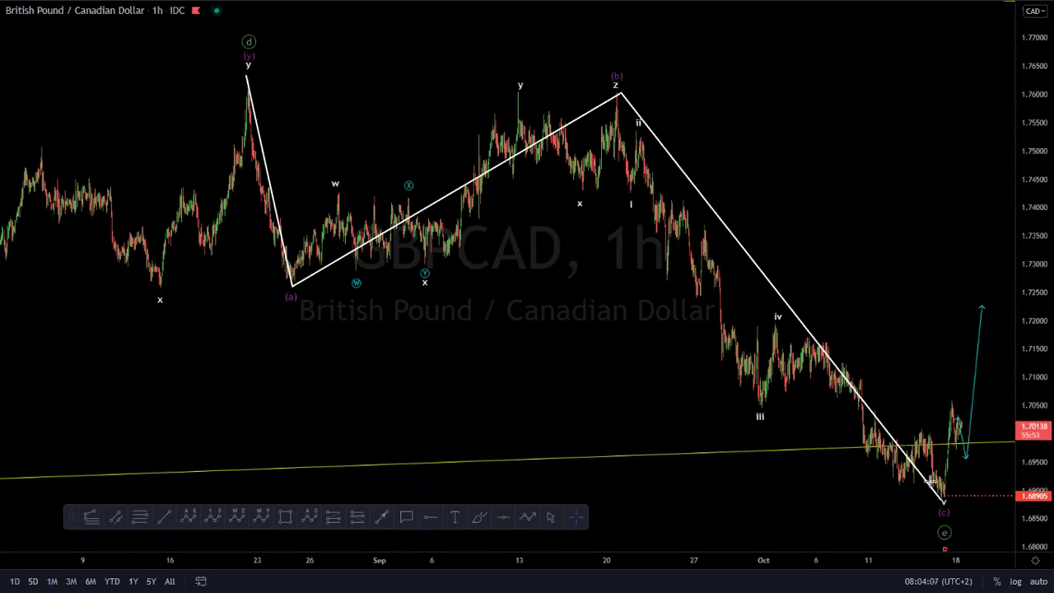
left_click_drag(970, 527, 940, 531)
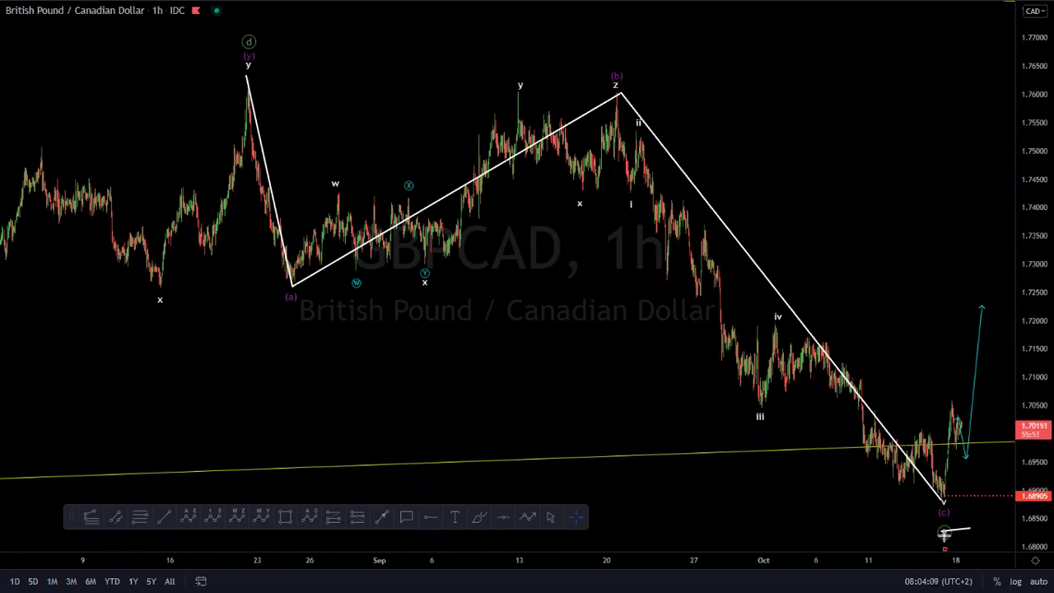
key("ctrl+z")
left_click(987, 133)
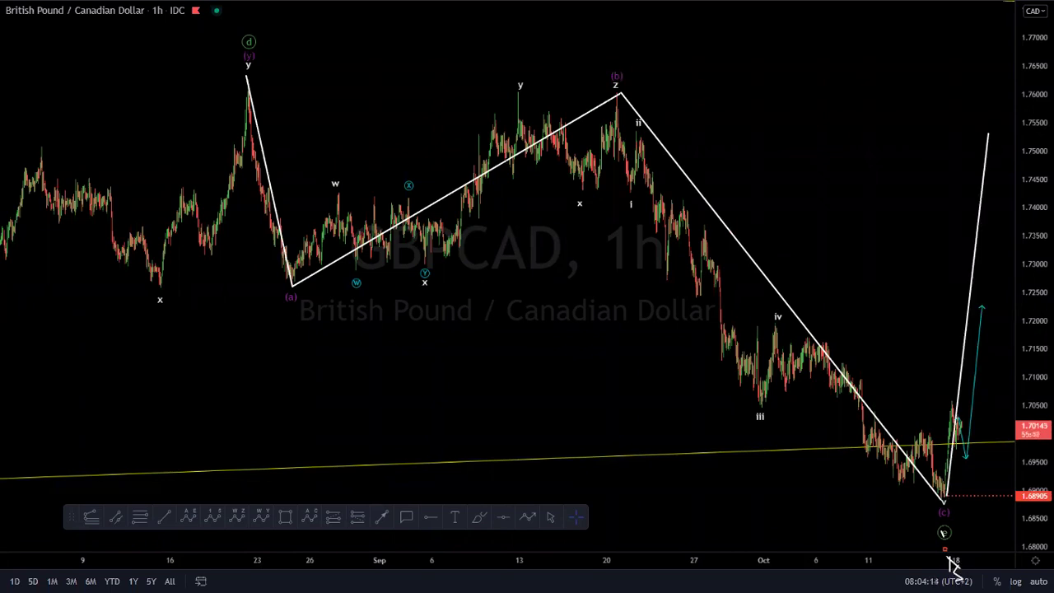
key("Delete")
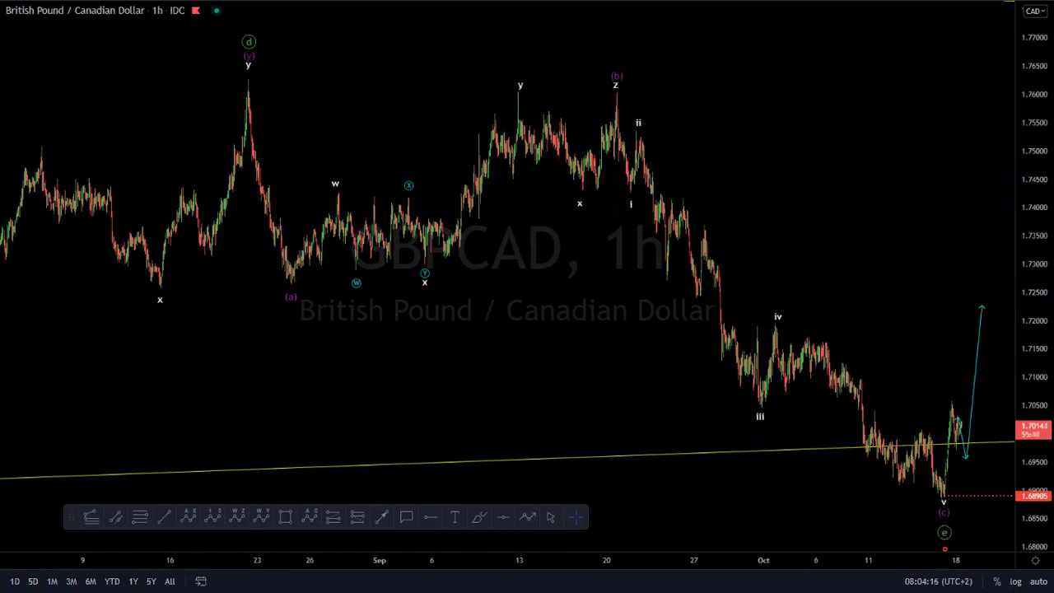
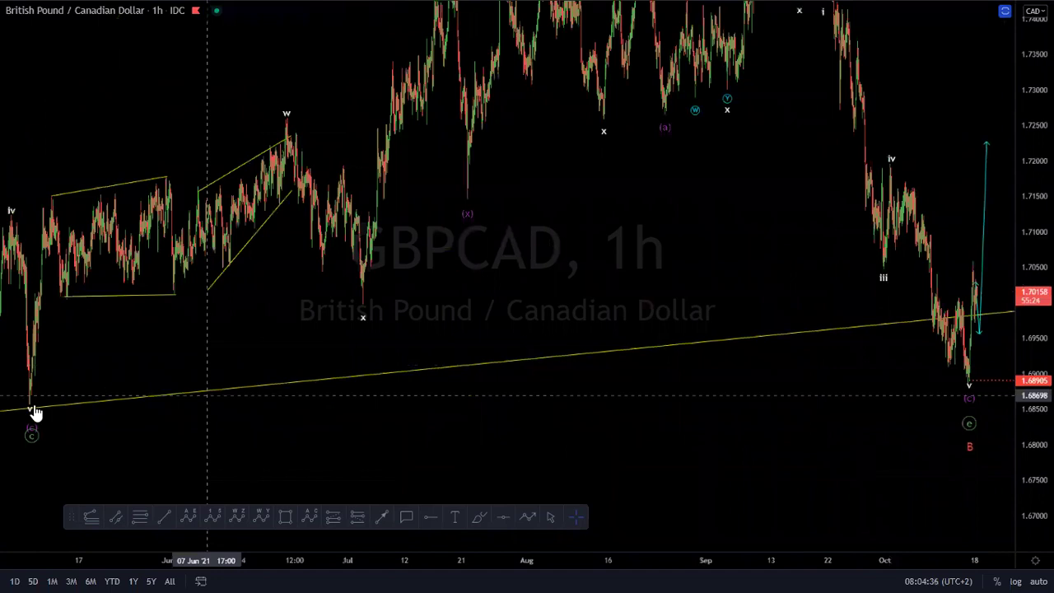
Step: Place a horizontal ray at the May 2021 wave c low, compare it with the October wave e low, and delete it
left_click(429, 516)
left_click(29, 405)
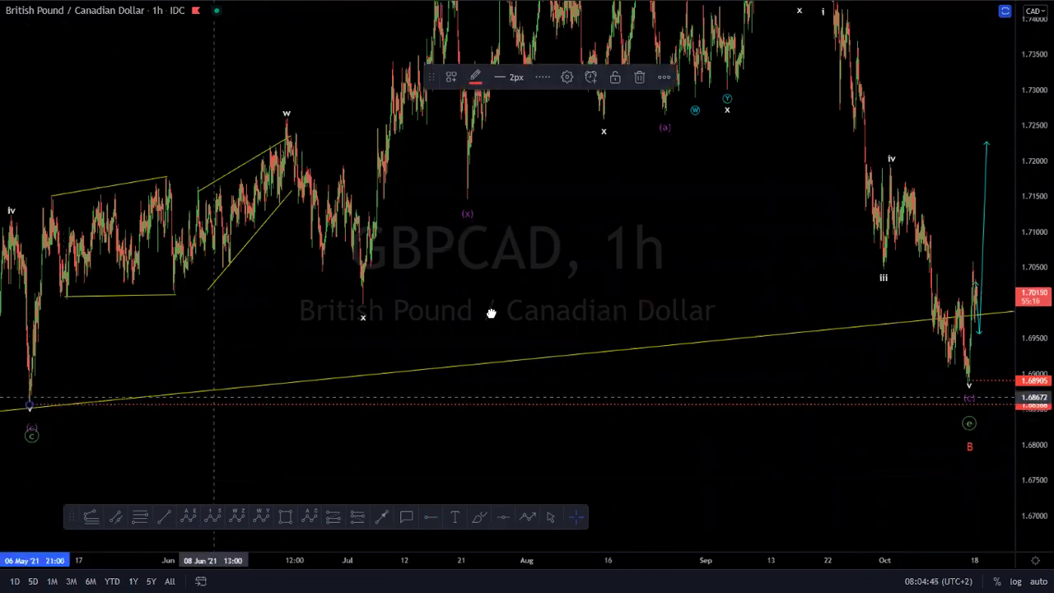
left_click_drag(491, 313, 435, 308)
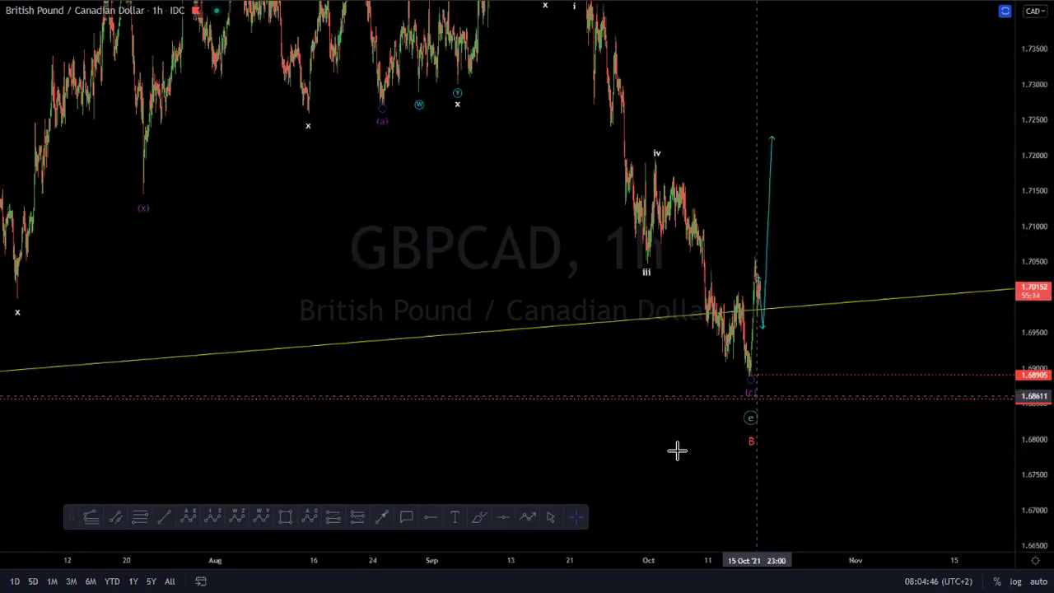
scroll(766, 317, "up", 2)
scroll(802, 354, "up", 3)
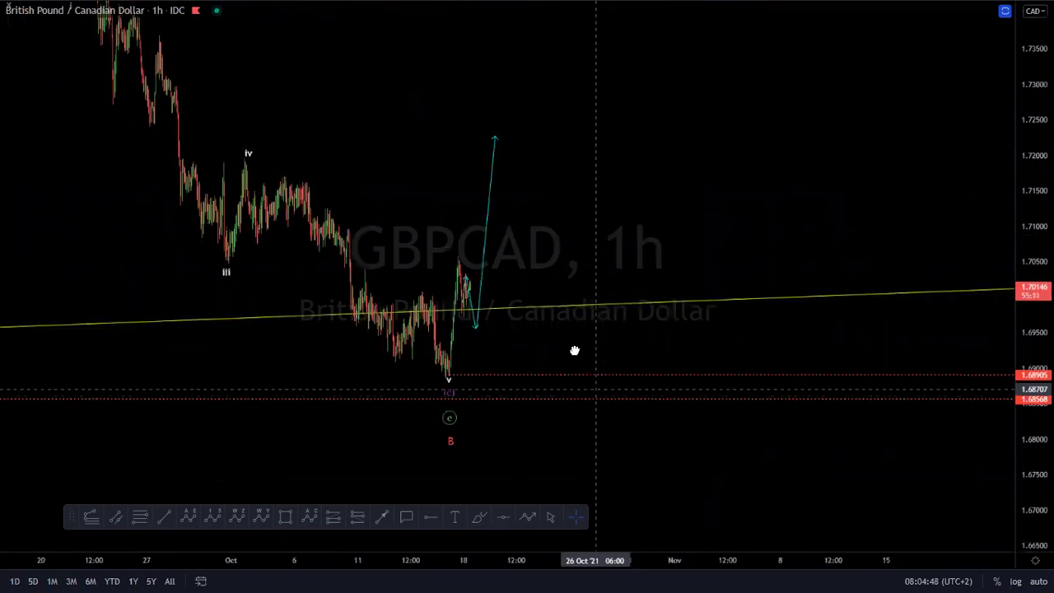
left_click_drag(575, 351, 702, 357)
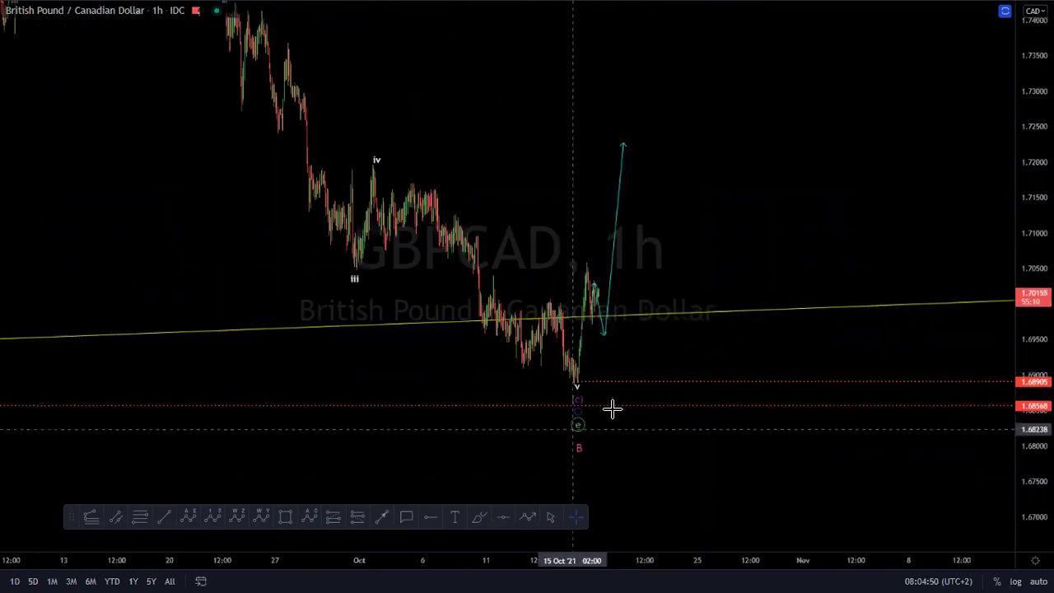
scroll(527, 220, "up", 2)
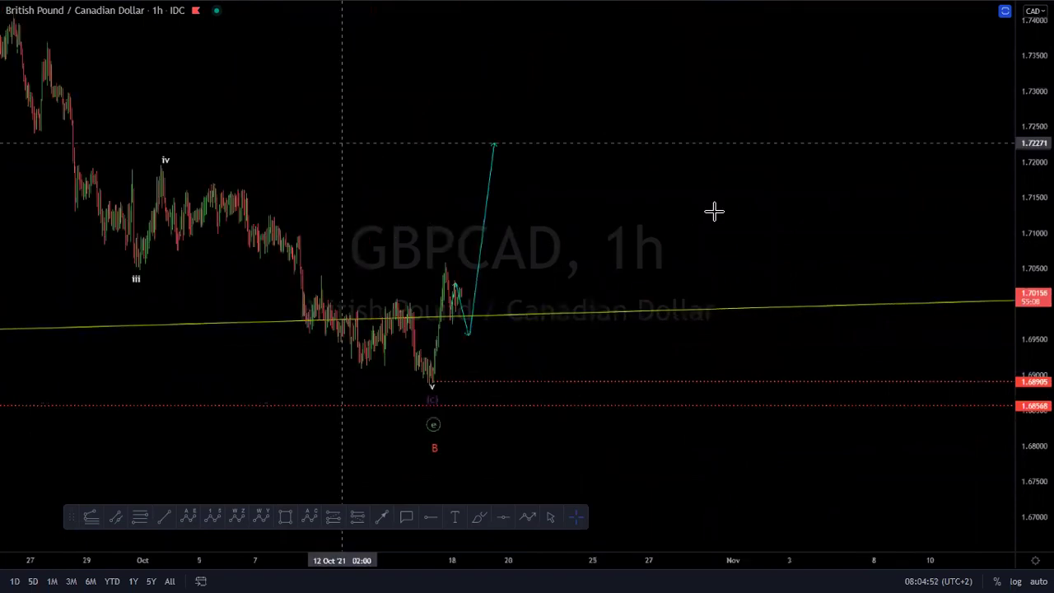
left_click_drag(714, 212, 1029, 289)
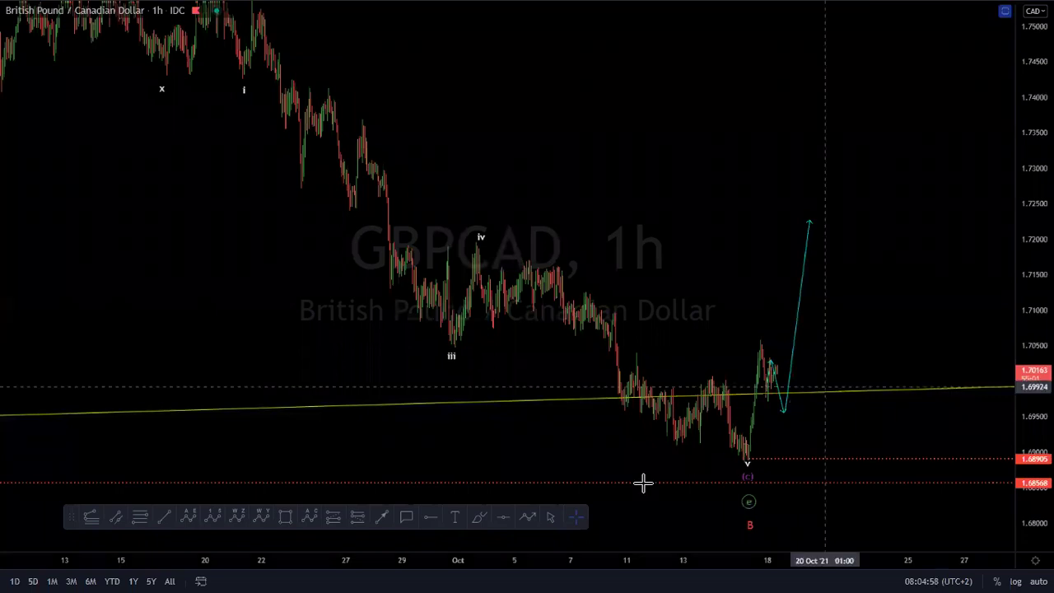
left_click(629, 88)
Step: Sketch the rise from the 15 October low to the rebound high and a three-leg pullback to about 1.695
scroll(549, 225, "up", 6)
left_click_drag(548, 225, 765, 192)
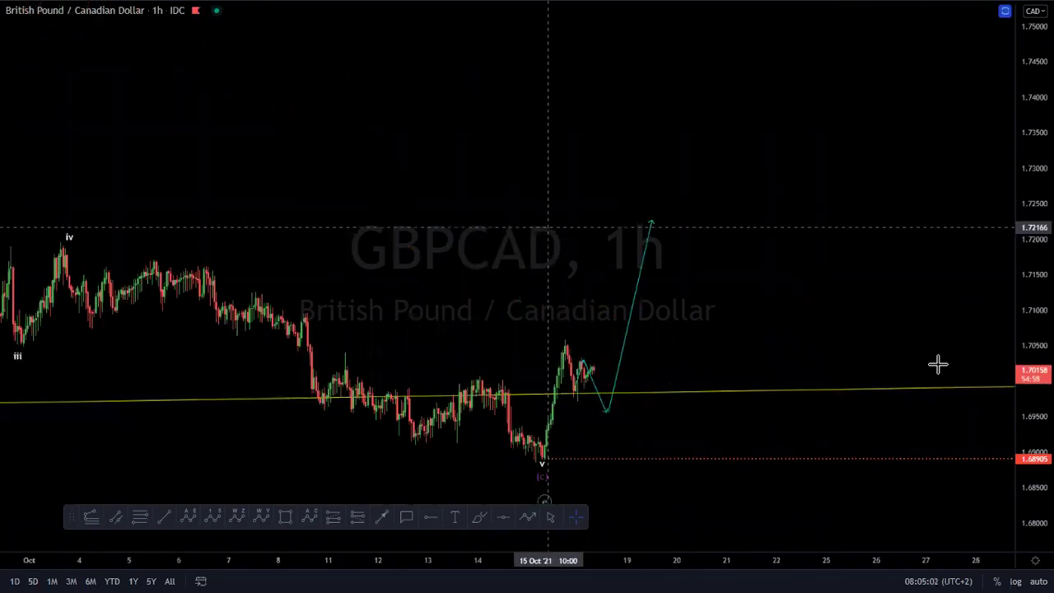
scroll(782, 267, "up", 1)
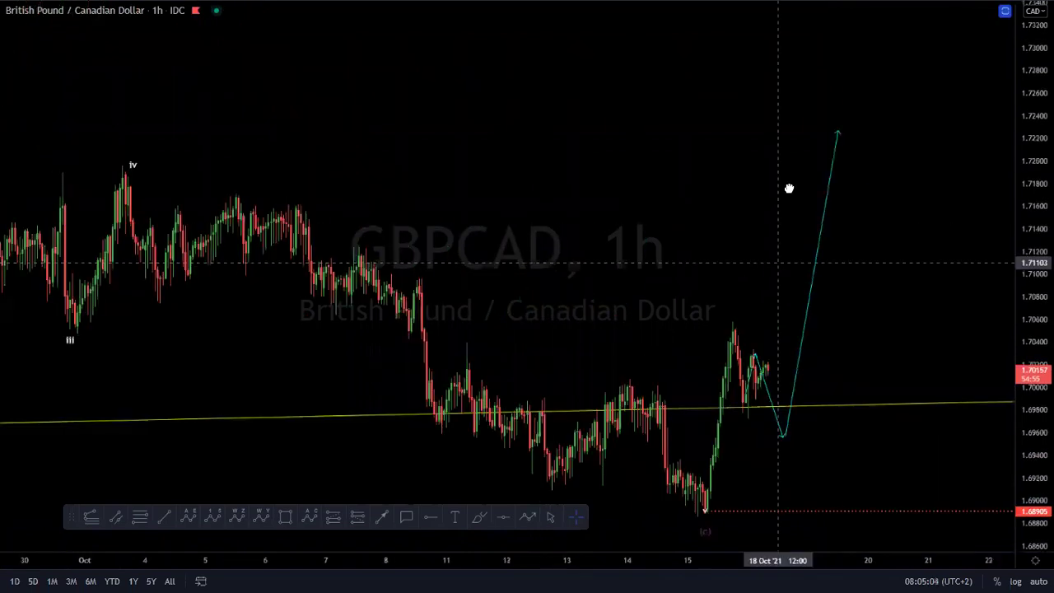
scroll(788, 188, "up", 1)
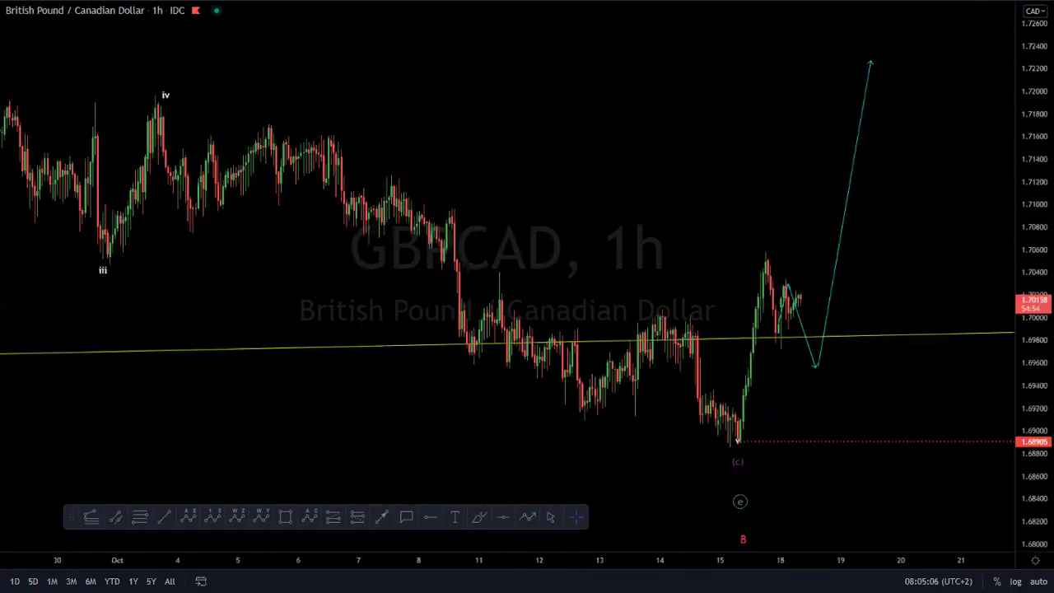
left_click_drag(734, 443, 765, 252)
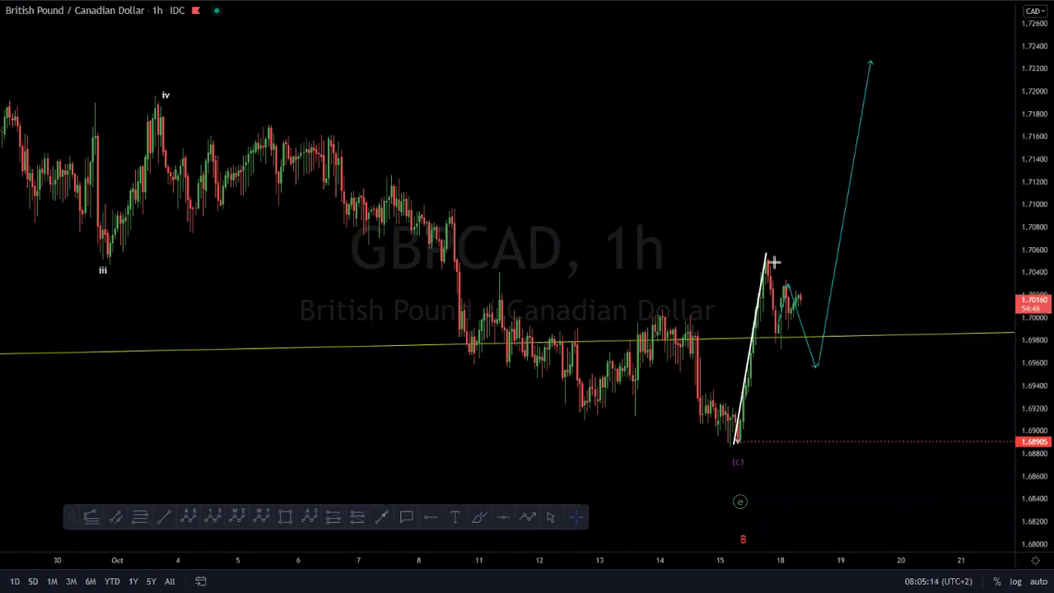
left_click_drag(763, 251, 774, 339)
left_click(792, 278)
left_click(821, 372)
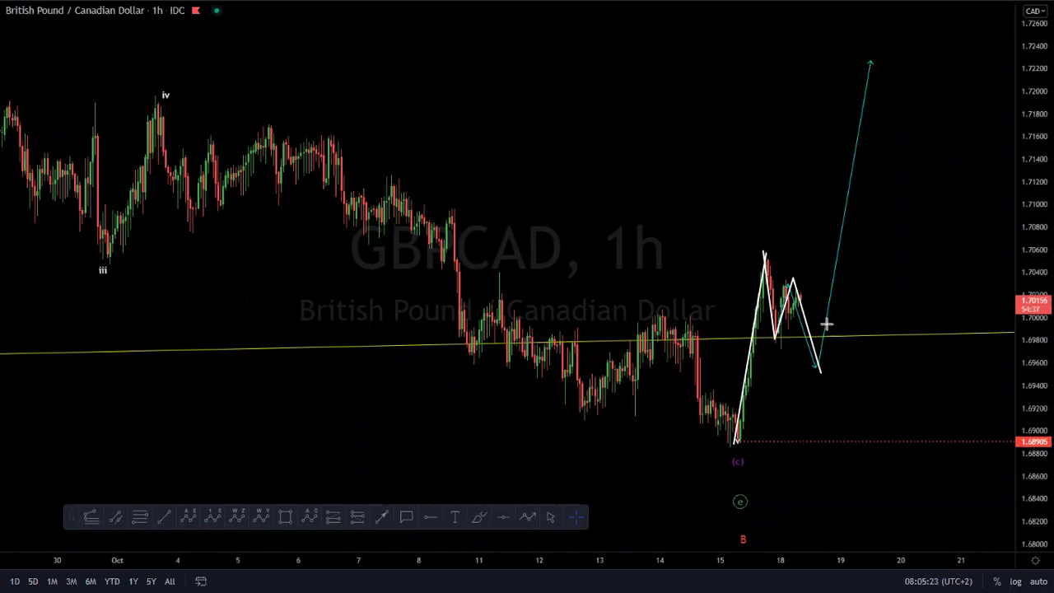
Step: Underline the 15 October low, draw a rally from the pullback low to about 1.72, and retrace the rise, pullback and rally
left_click_drag(731, 445, 861, 445)
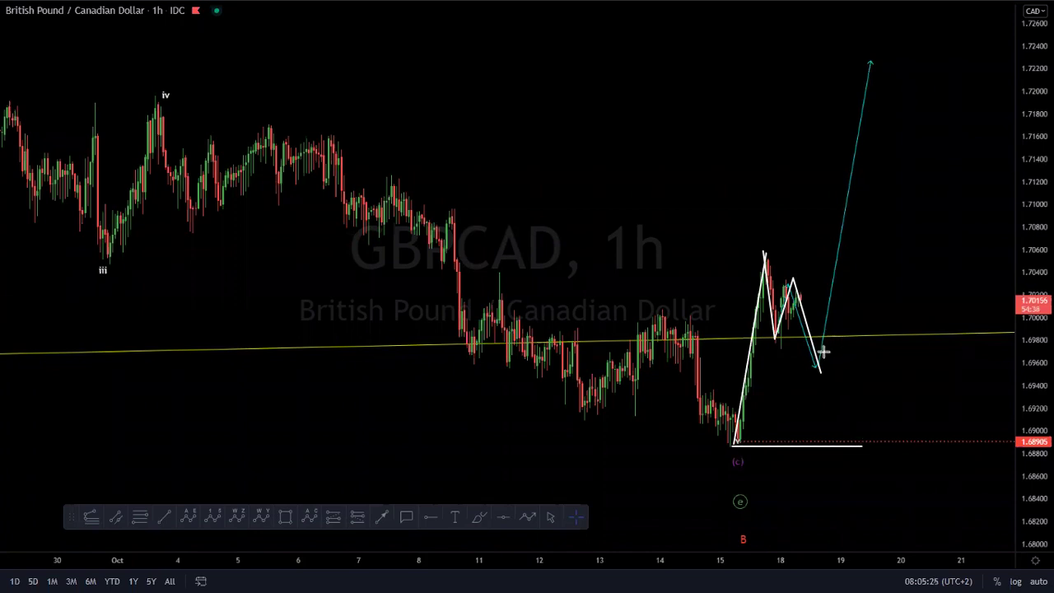
left_click_drag(820, 368, 865, 91)
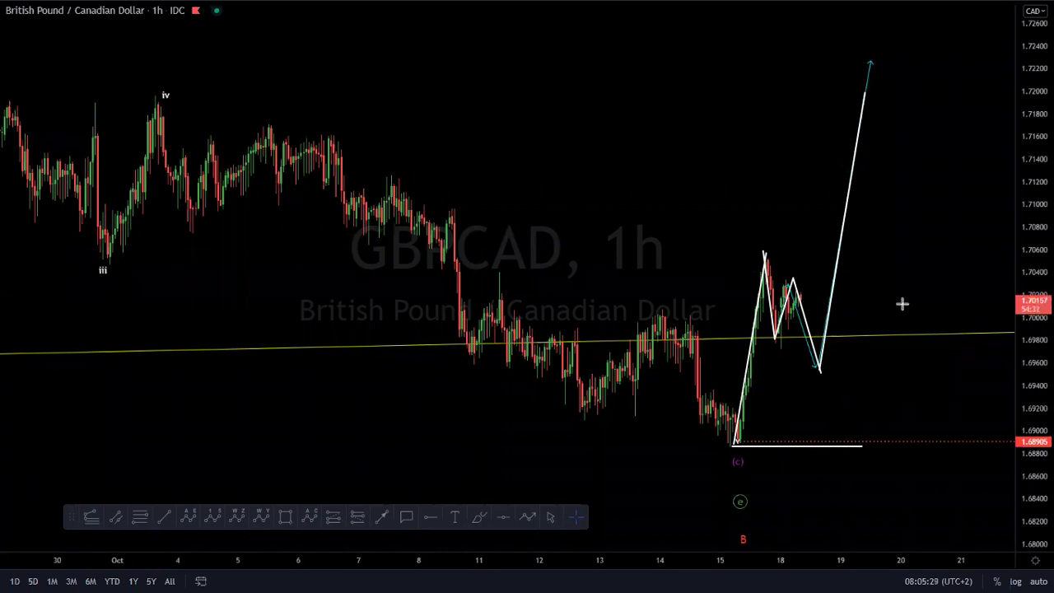
mouse_move(814, 372)
left_mouse_down()
mouse_move(870, 45)
mouse_move(854, 168)
mouse_move(863, 94)
left_mouse_up()
left_click_drag(736, 438, 765, 246)
left_click_drag(765, 246, 817, 364)
left_click(815, 366)
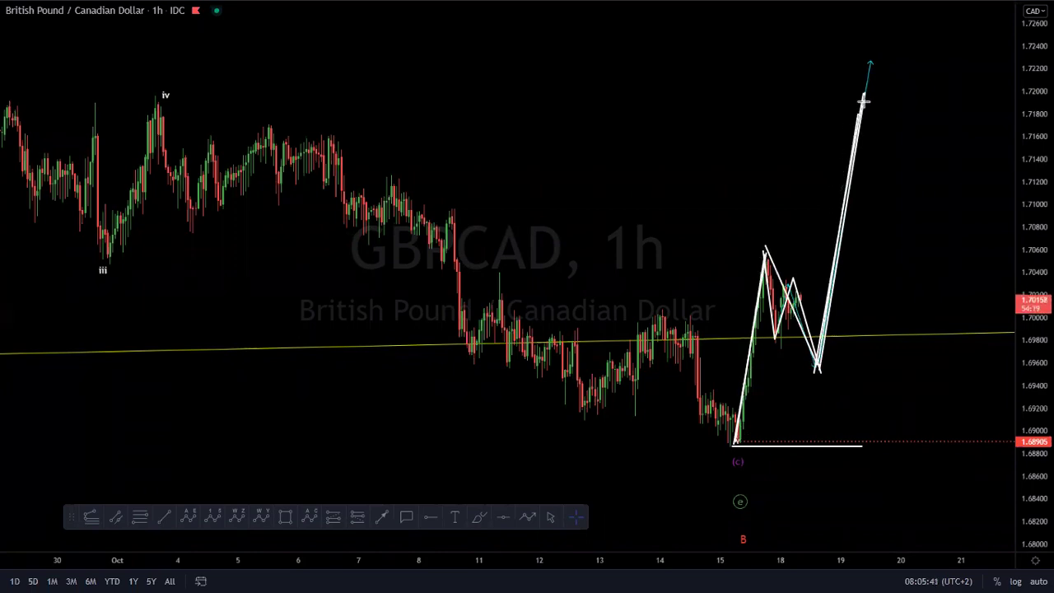
Step: Draw two short ticks across the first rise, extend the rally line beyond the projected arrow, and clear the sketches
left_click_drag(702, 359, 751, 387)
left_click_drag(728, 332, 772, 376)
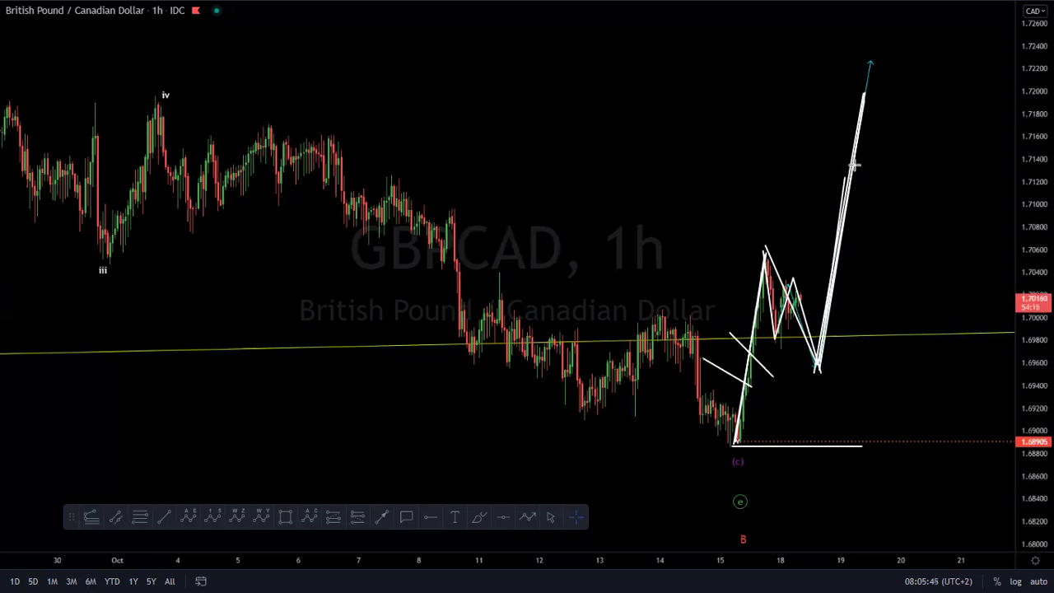
left_click_drag(854, 161, 876, 1)
key("Escape")
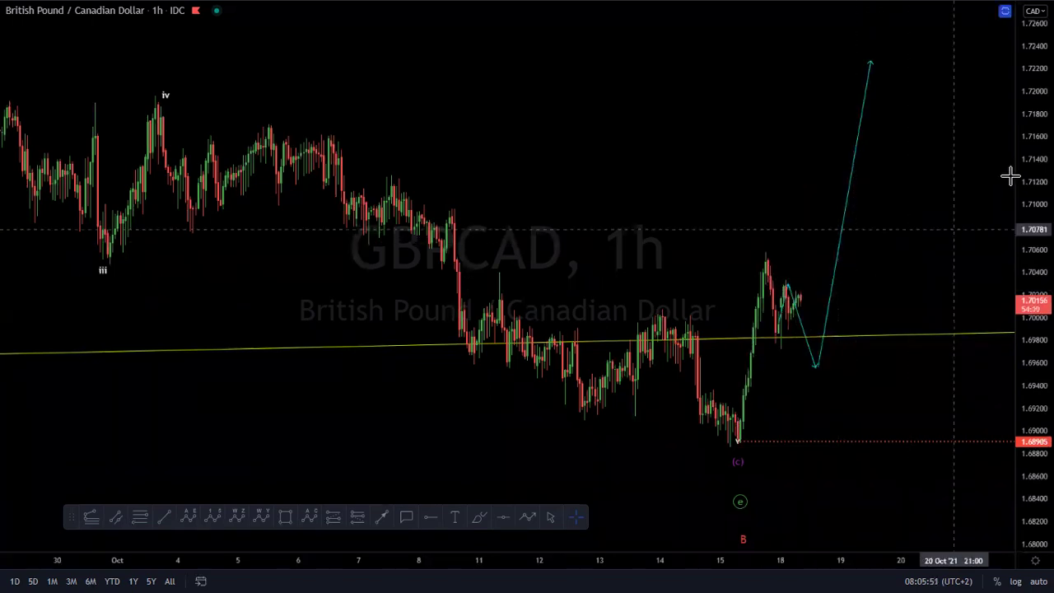
Step: Underline the 15 October wave (c) low with a horizontal line reaching to about 20 October
scroll(962, 275, "down", 3)
scroll(783, 228, "up", 3)
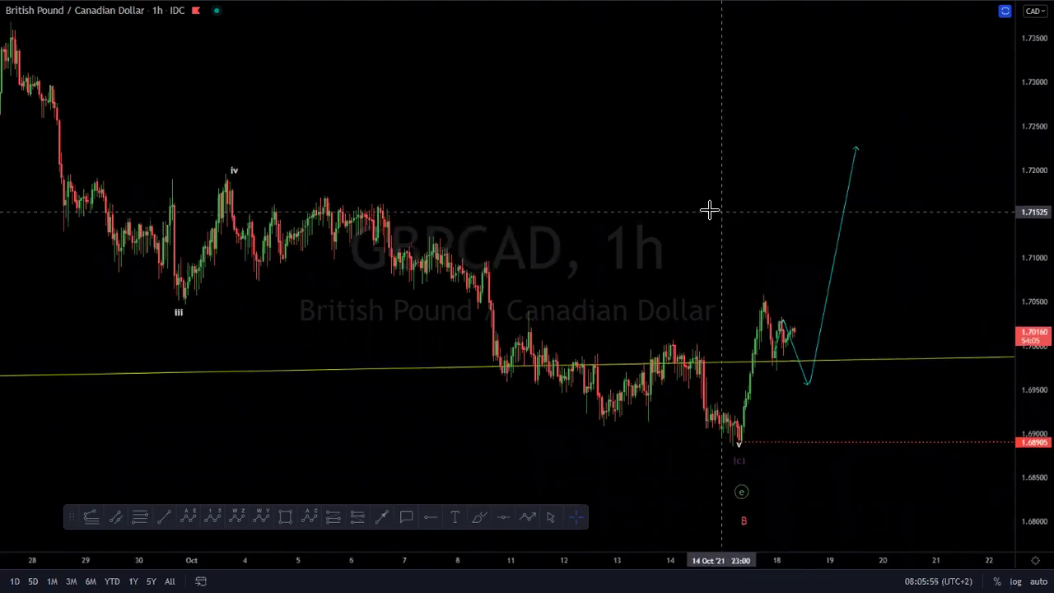
scroll(707, 181, "down", 1)
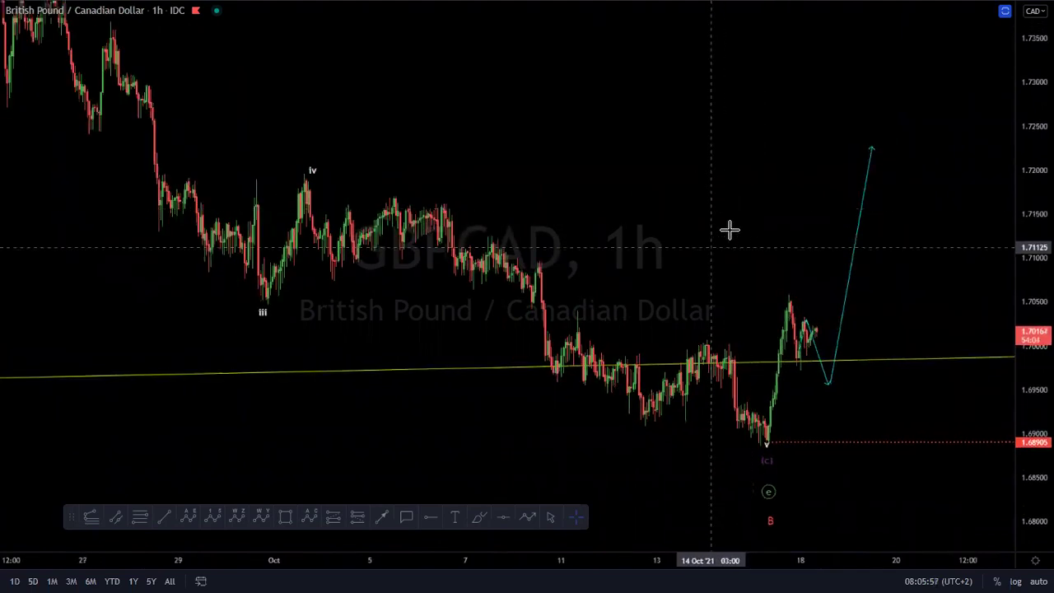
scroll(729, 230, "up", 1)
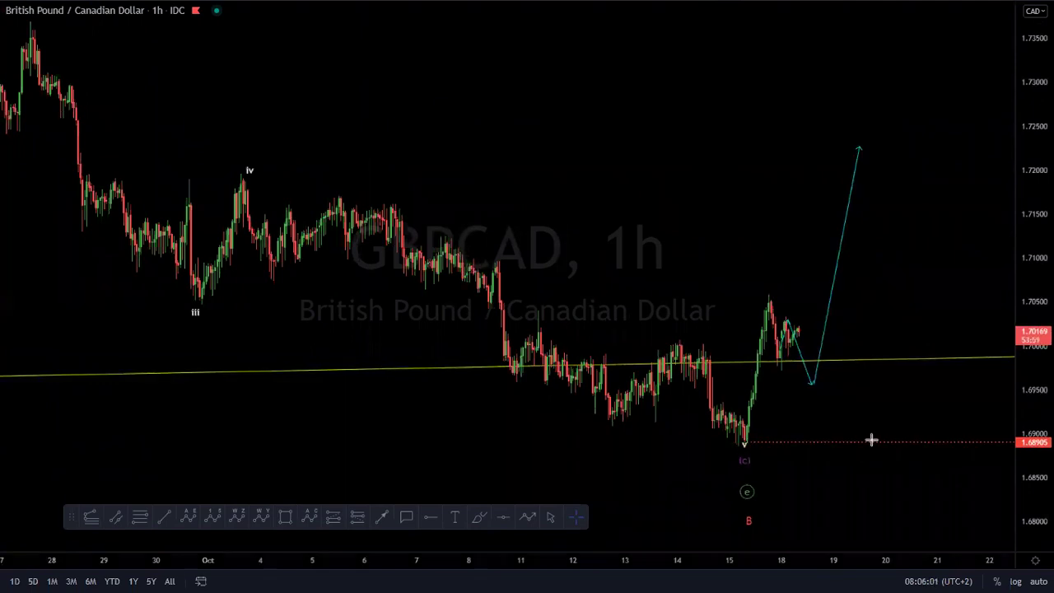
left_click_drag(893, 445, 751, 445)
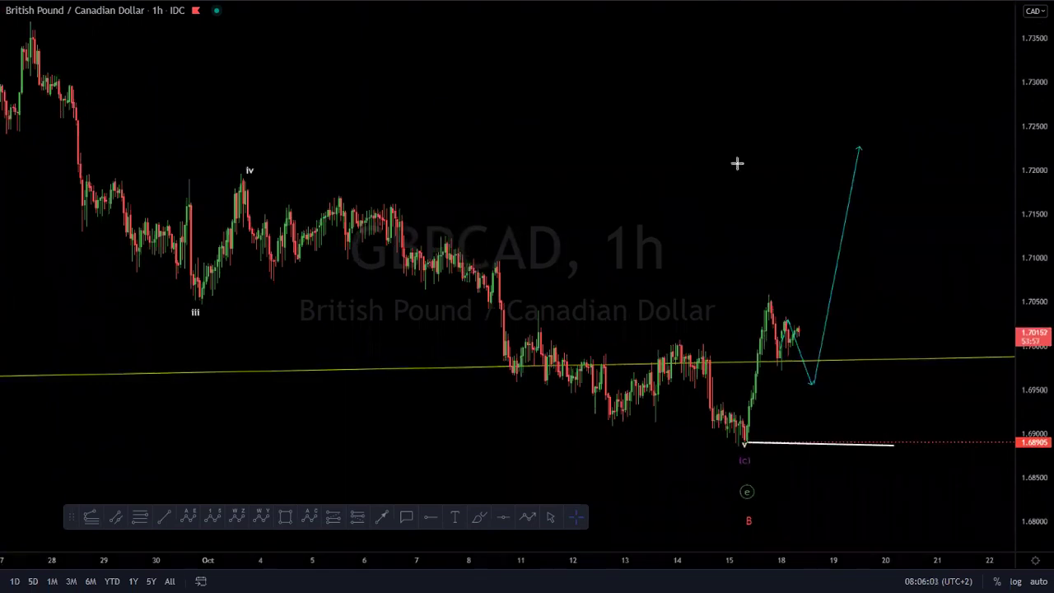
Step: Sketch a three-leg pullback to about 1.693 and a rally to about 1.727, retrace the pullback freehand, and clear each sketch
left_click(774, 304)
left_click(782, 377)
left_click(810, 330)
double_click(821, 404)
left_click_drag(823, 405, 867, 105)
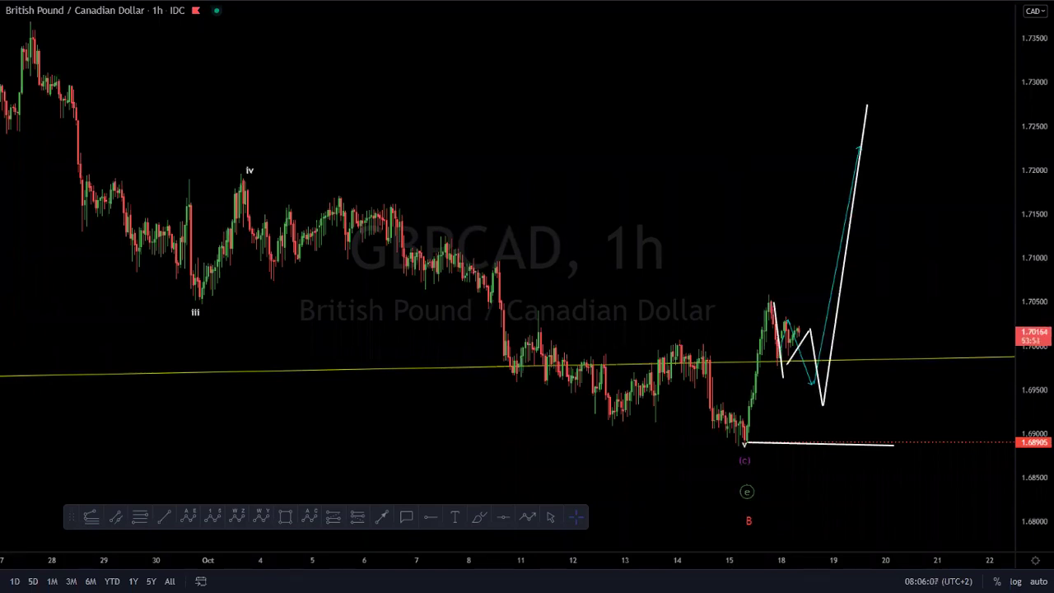
key("Escape")
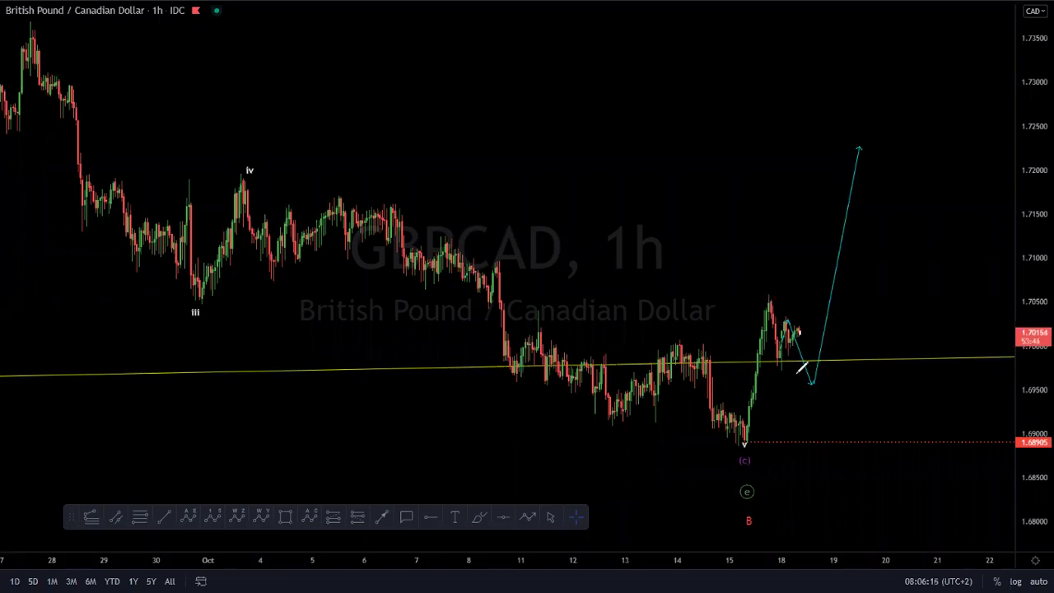
left_click_drag(769, 302, 818, 375)
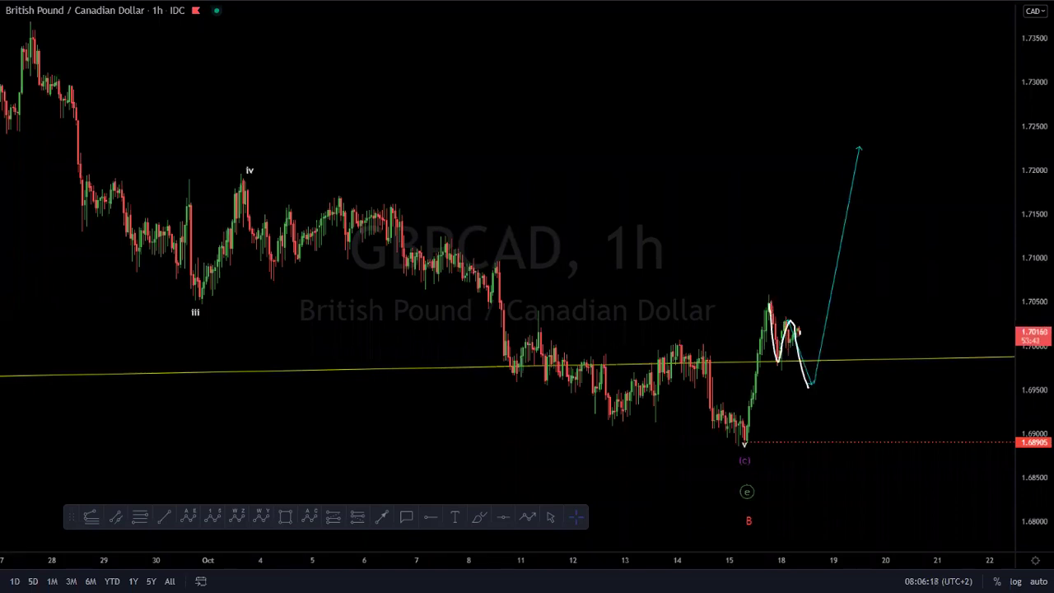
key("Escape")
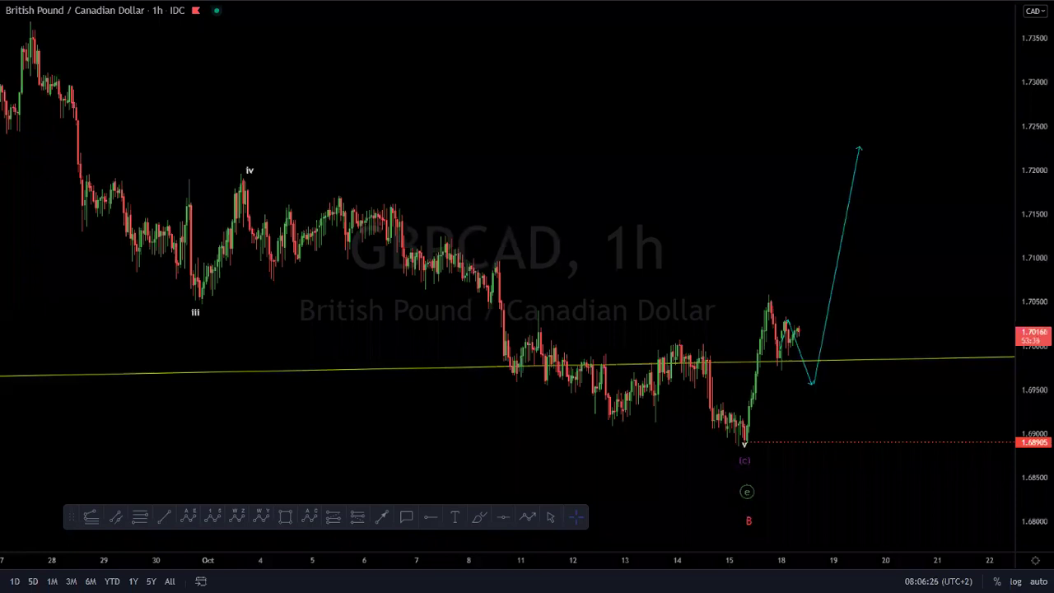
Step: Sketch an alternative path from the 15 October low to about 1.707, 1.695 and 1.715, ending in a drop to about 1.678
left_click(744, 442)
left_click(777, 283)
left_click(818, 390)
left_click(859, 212)
left_click(926, 541)
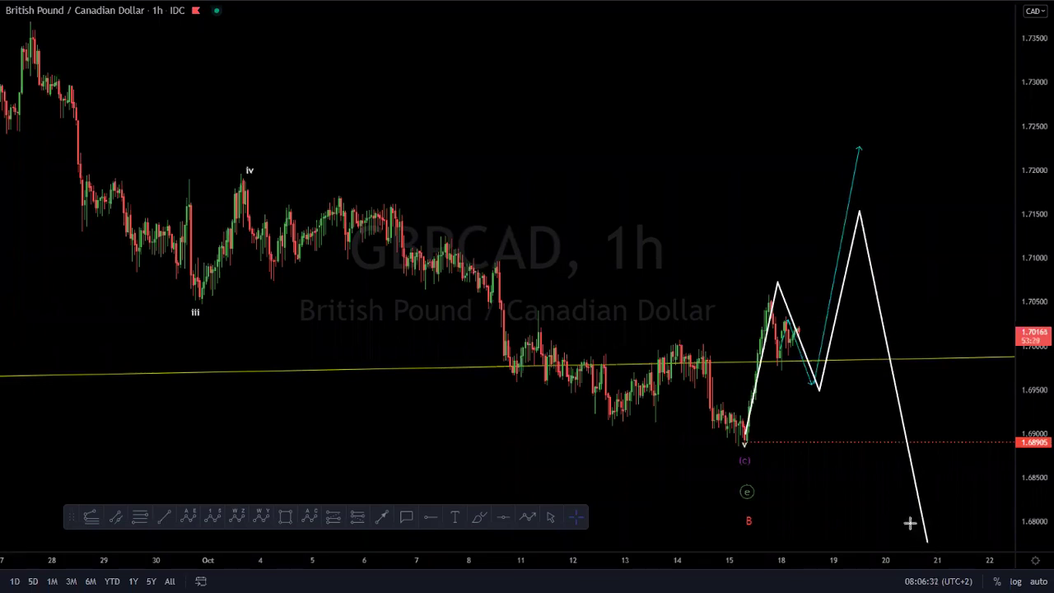
Step: Retrace the alternative path's first leg and pullback, raise its second leg to about 1.7195, and tick across the first leg
left_click(743, 441)
left_click(777, 284)
left_click(819, 385)
left_click(869, 174)
mouse_move(770, 402)
left_mouse_down()
mouse_move(741, 380)
mouse_move(788, 400)
left_mouse_up()
Step: Redraw the three-leg rise through about 1.7095, add a steep decline from its top to below 1.68, and clear the sketches
left_click(743, 441)
left_click(785, 261)
left_click(818, 386)
left_click(848, 171)
left_click_drag(861, 202, 964, 591)
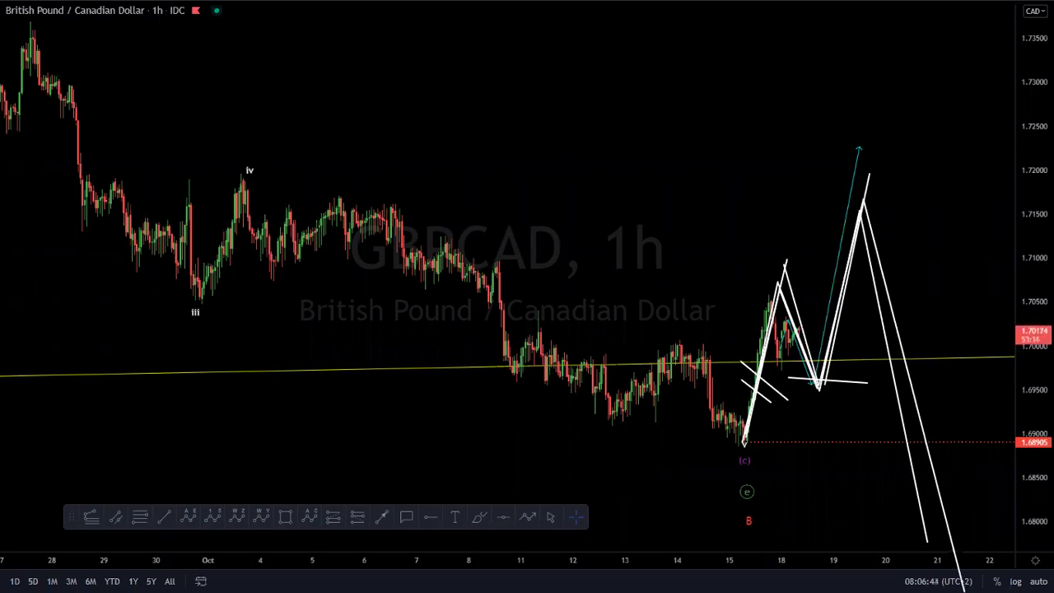
key("Escape")
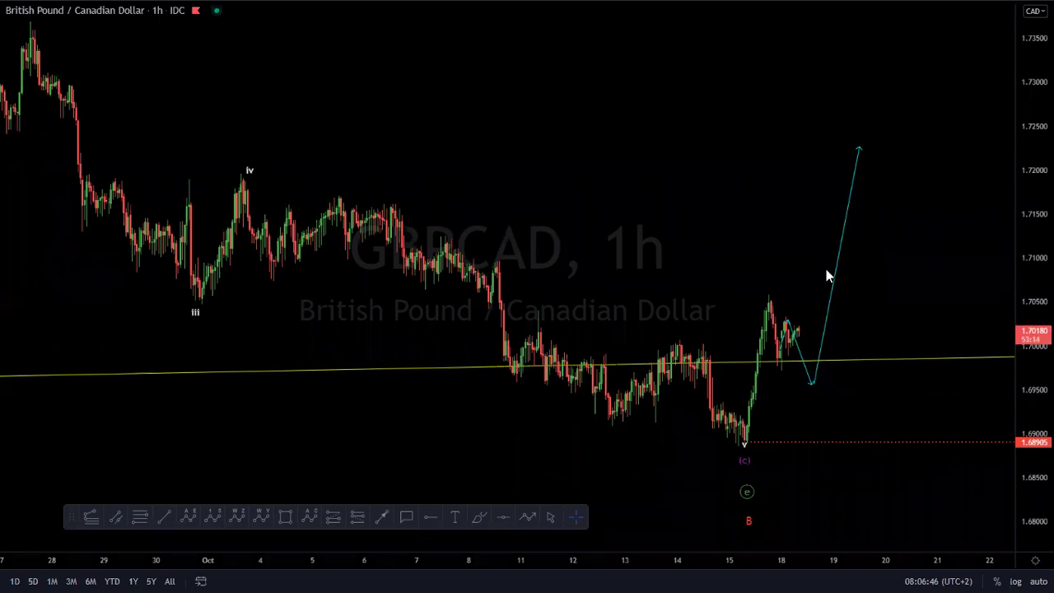
Step: Examine the labelled decline from the September wave (b) high to the October wave e low and the projected rise arrow
scroll(755, 212, "down", 3)
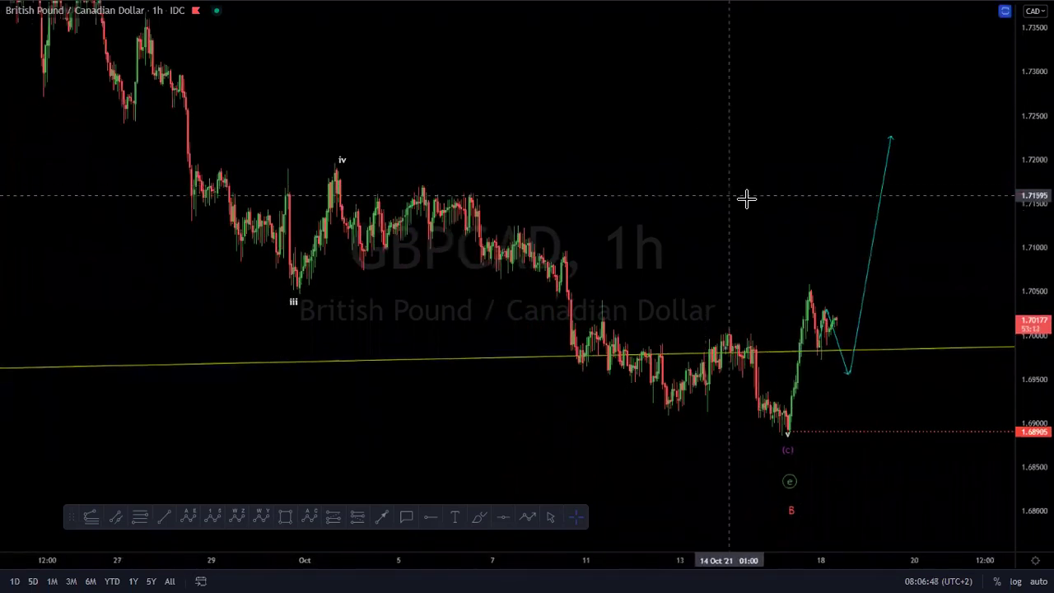
scroll(771, 230, "down", 2)
left_click_drag(1023, 193, 1015, 252)
scroll(795, 205, "down", 2)
left_click_drag(798, 196, 797, 200)
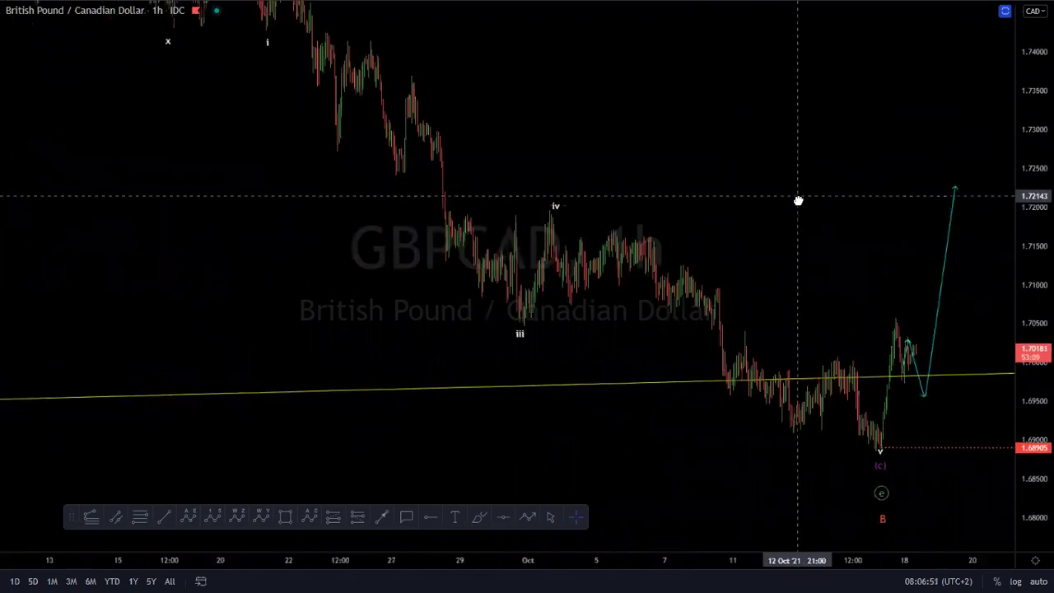
left_click(549, 226)
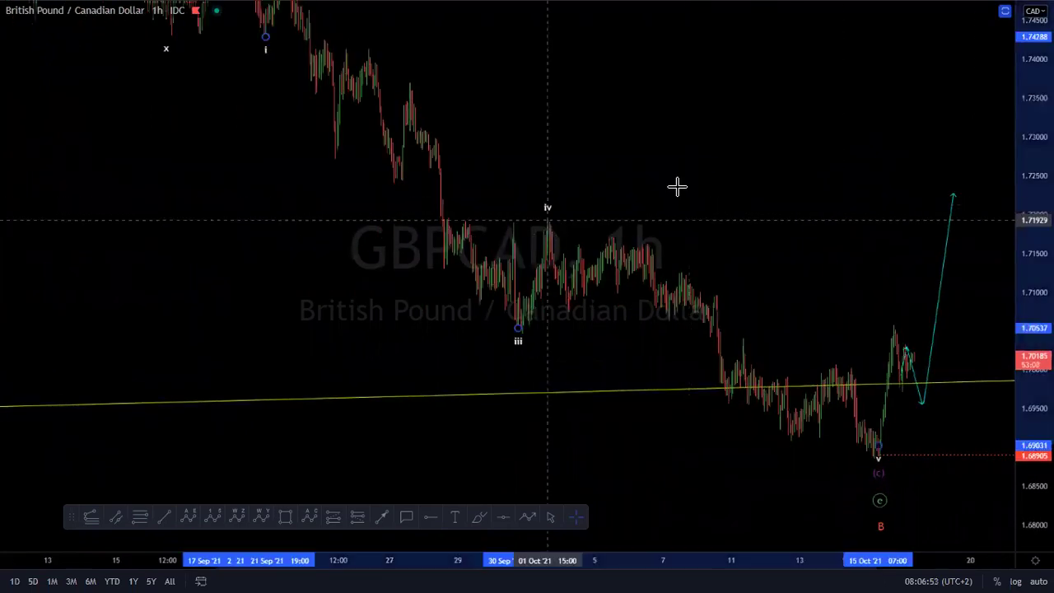
scroll(898, 228, "down", 2)
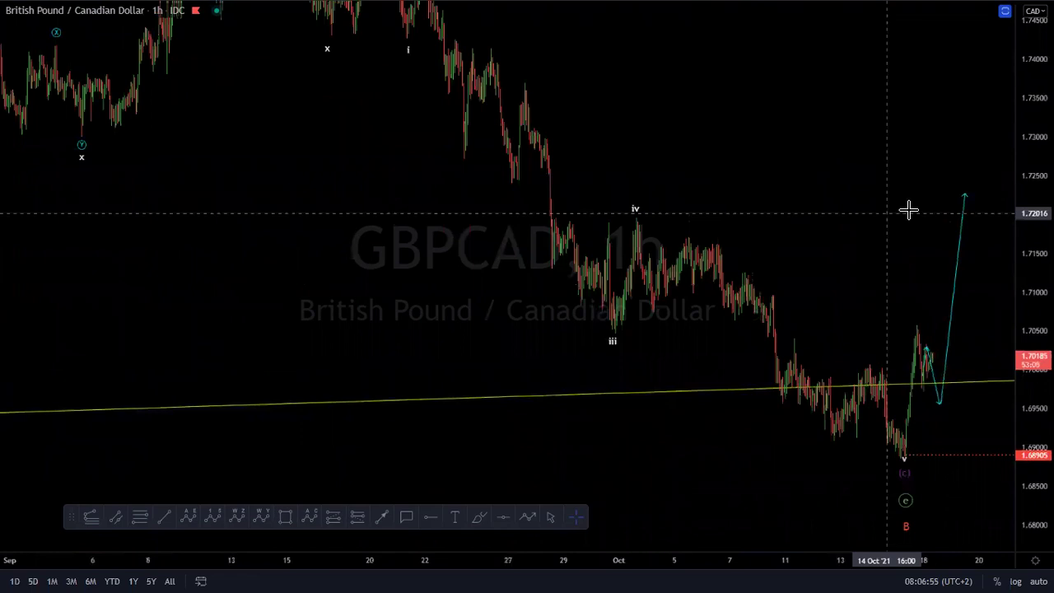
scroll(864, 255, "up", 1)
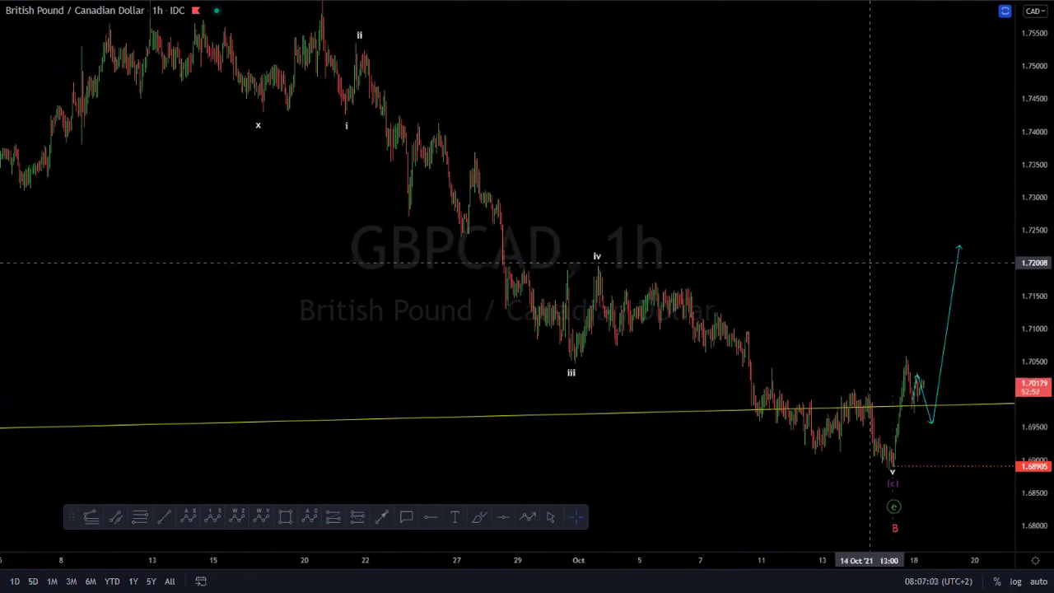
scroll(973, 225, "down", 2)
scroll(880, 209, "up", 1)
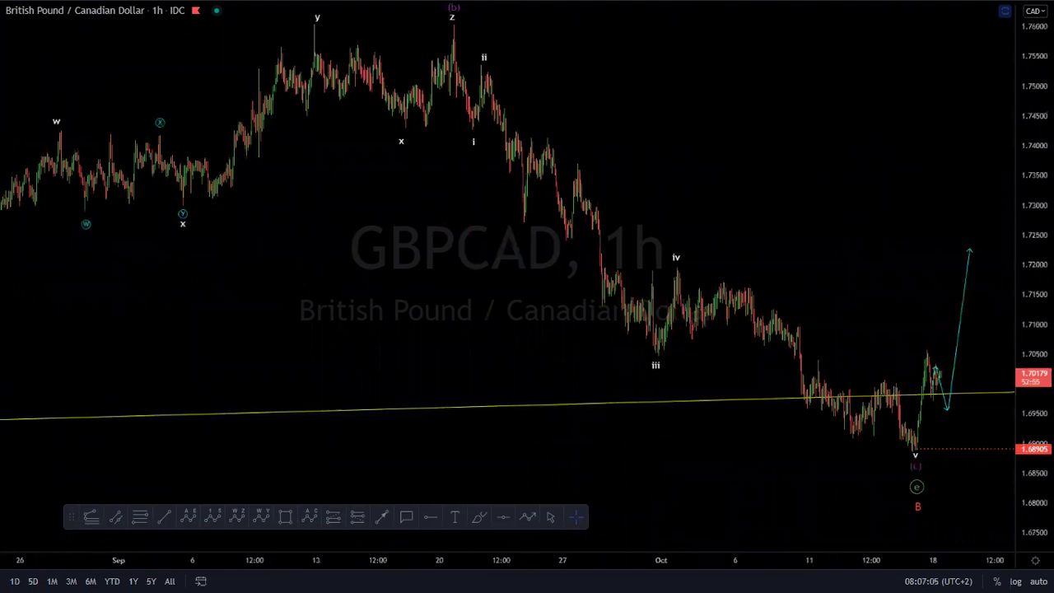